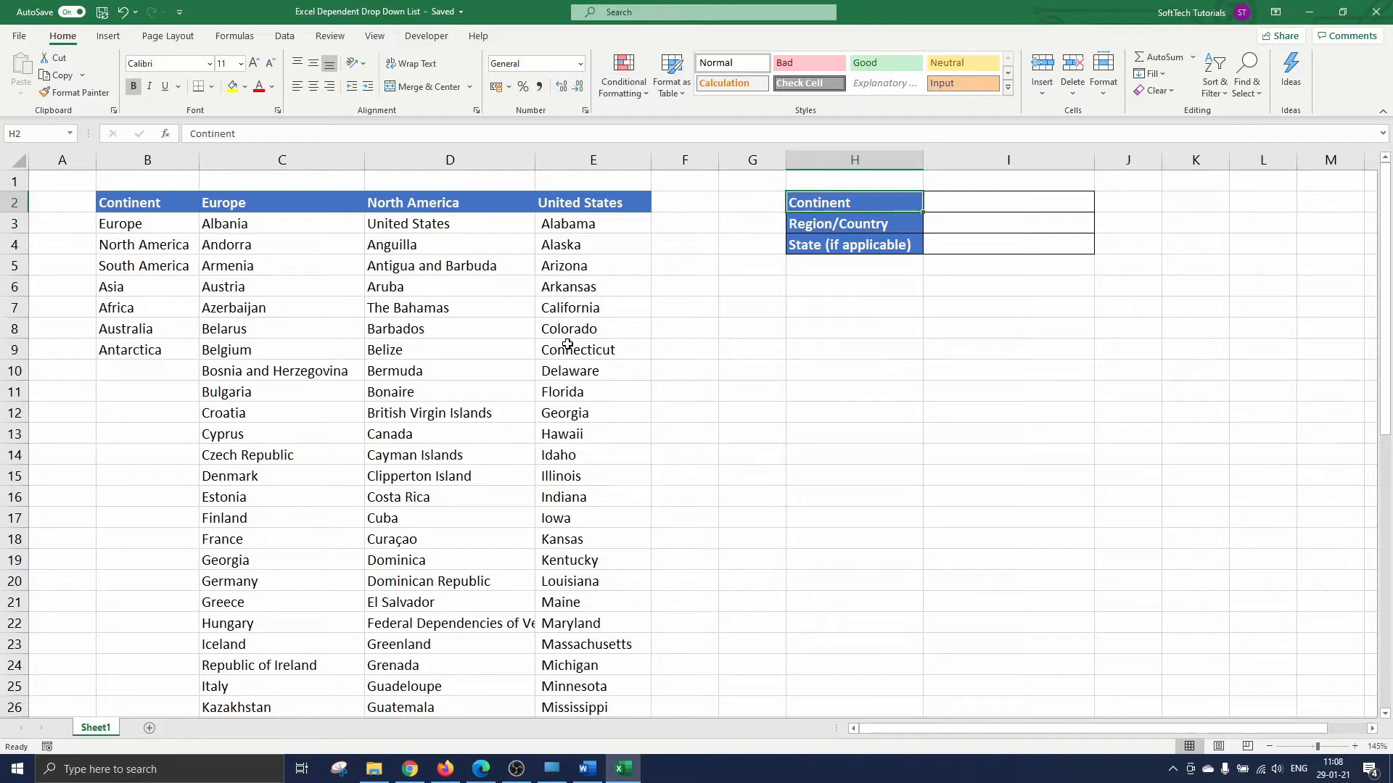
Define a workbook-scoped name Continent that refers to the continent list in Sheet1 cells B3:B9.
left_click(248, 42)
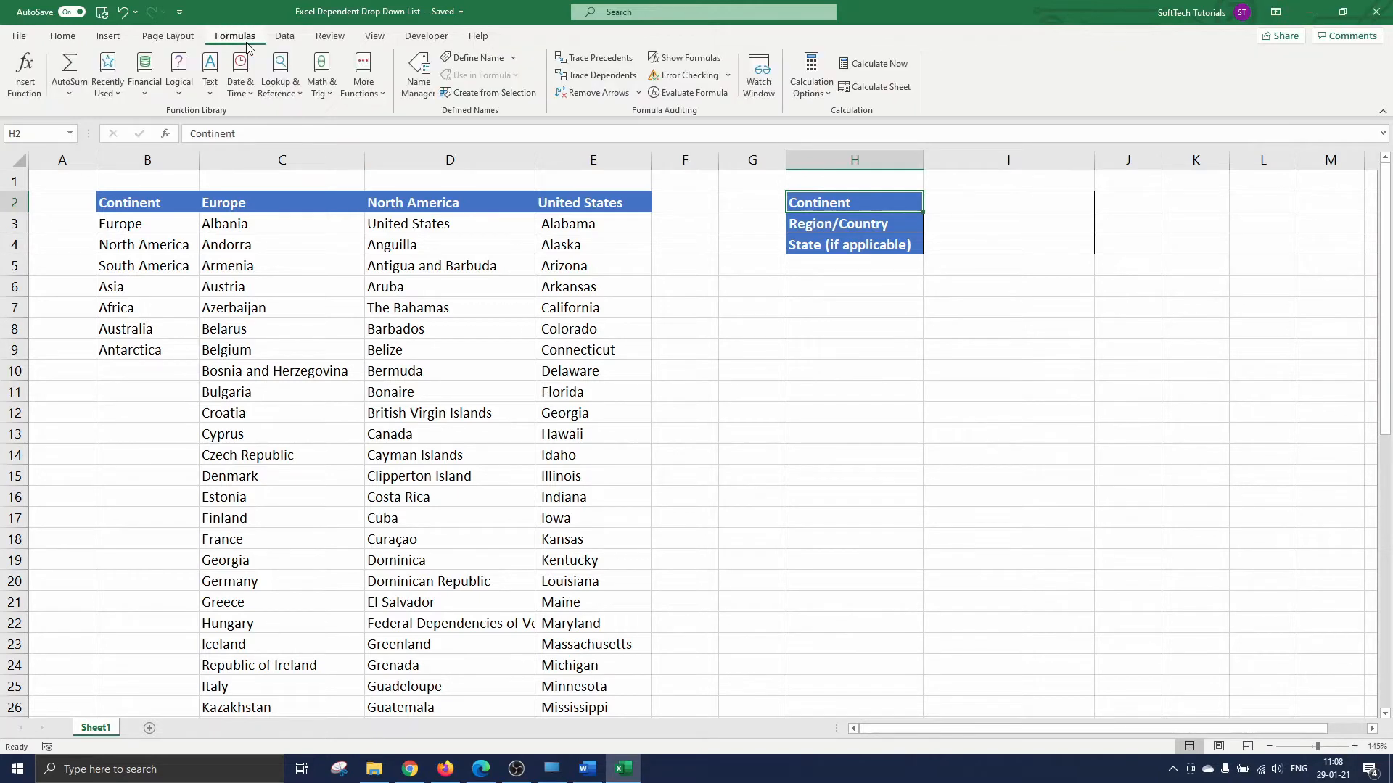
left_click(417, 99)
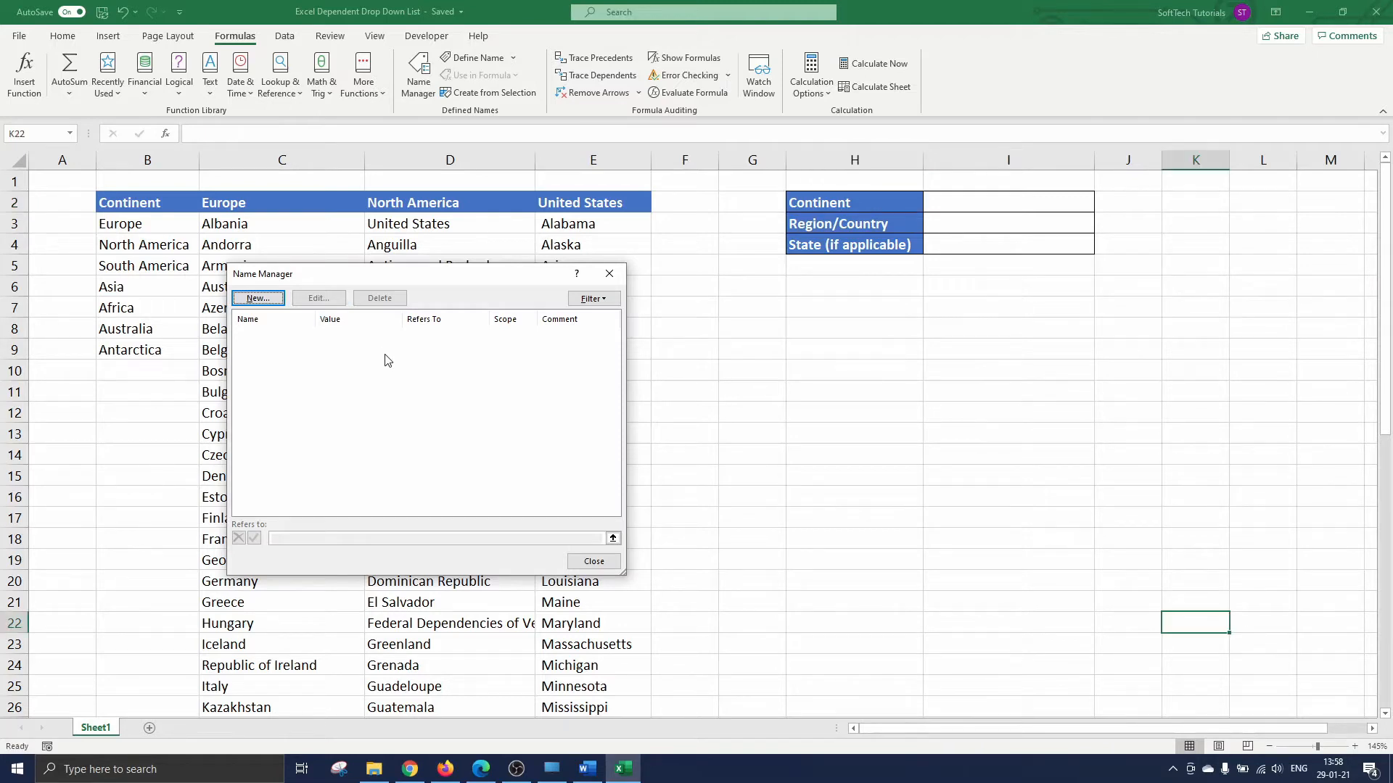
left_click(271, 299)
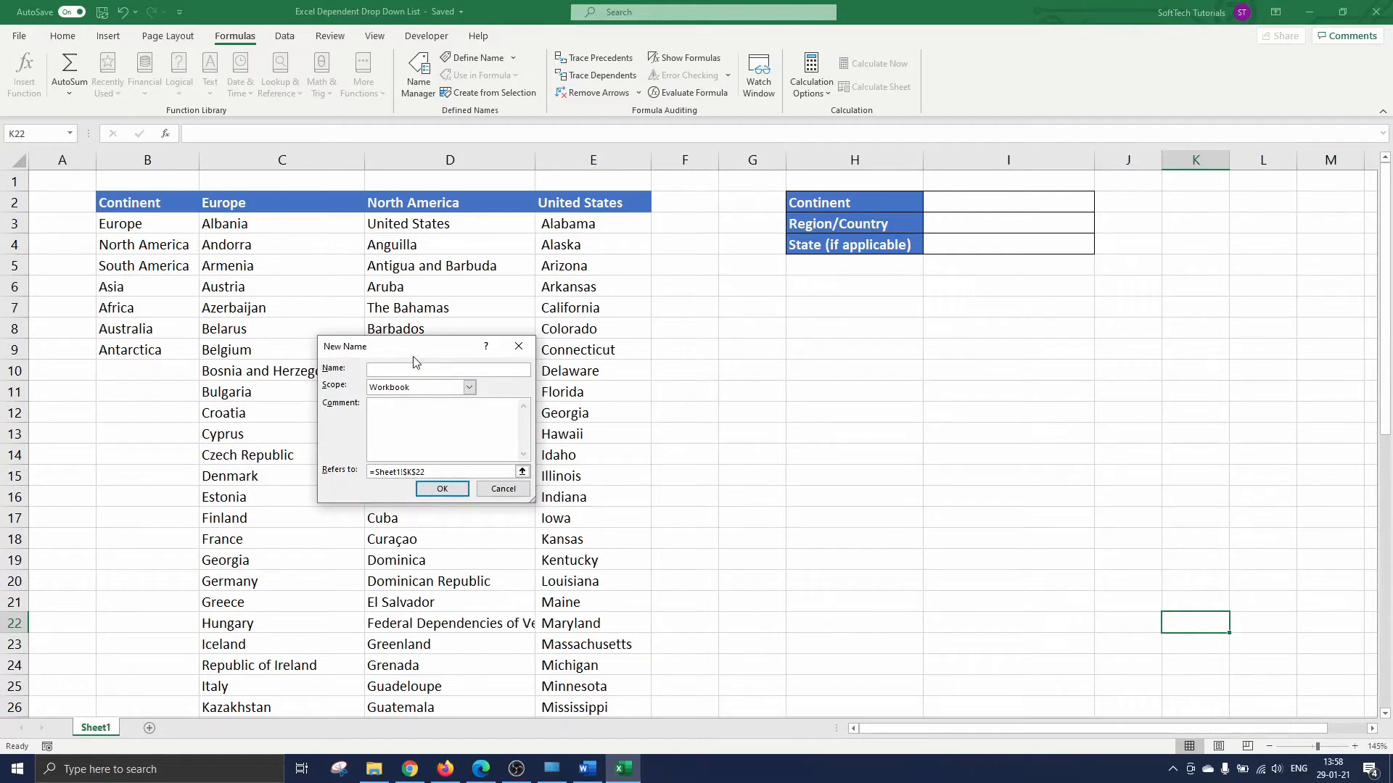
type("Continent")
left_click(435, 472)
key("BackSpace")
key("BackSpace")
key("BackSpace")
key("BackSpace")
key("BackSpace")
key("BackSpace")
key("BackSpace")
key("BackSpace")
key("BackSpace")
key("BackSpace")
key("BackSpace")
key("BackSpace")
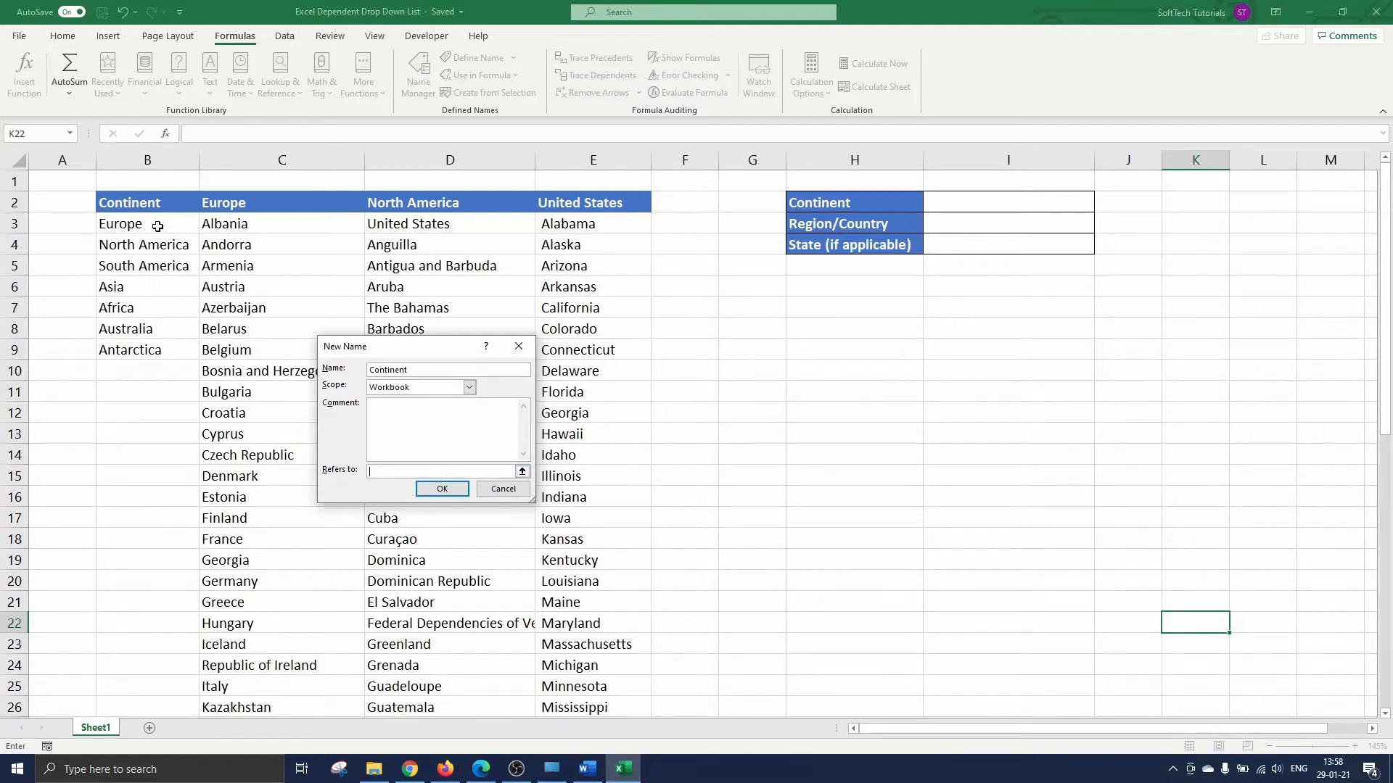
left_click_drag(156, 224, 157, 351)
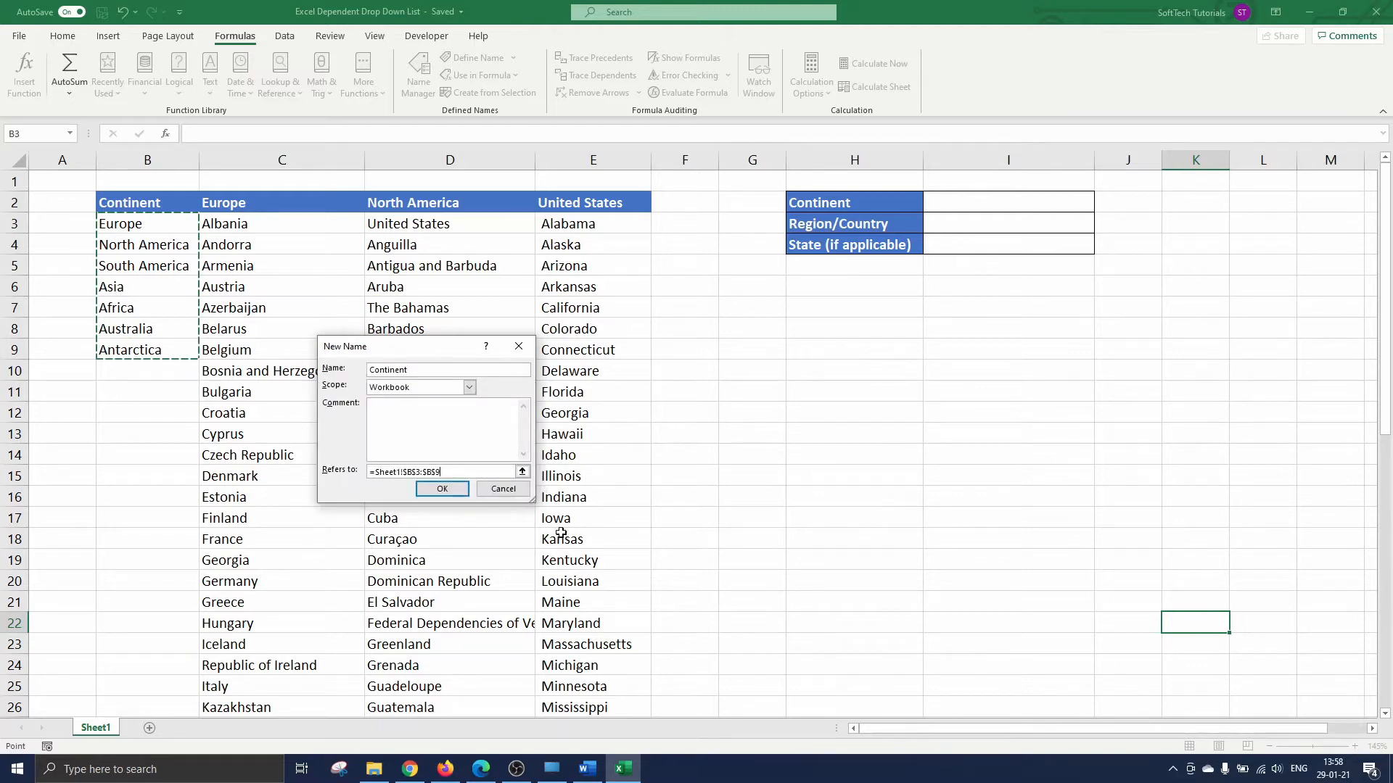
left_click(441, 490)
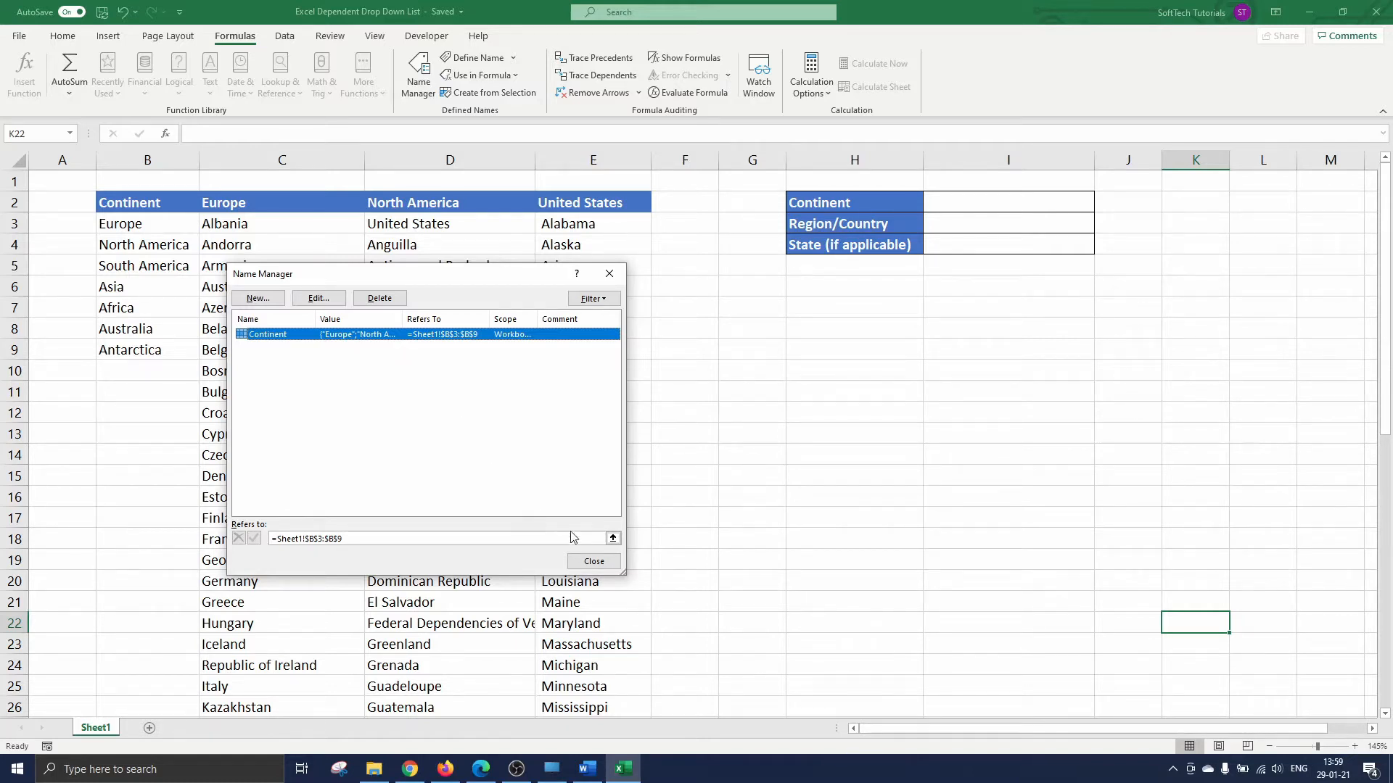
left_click(595, 561)
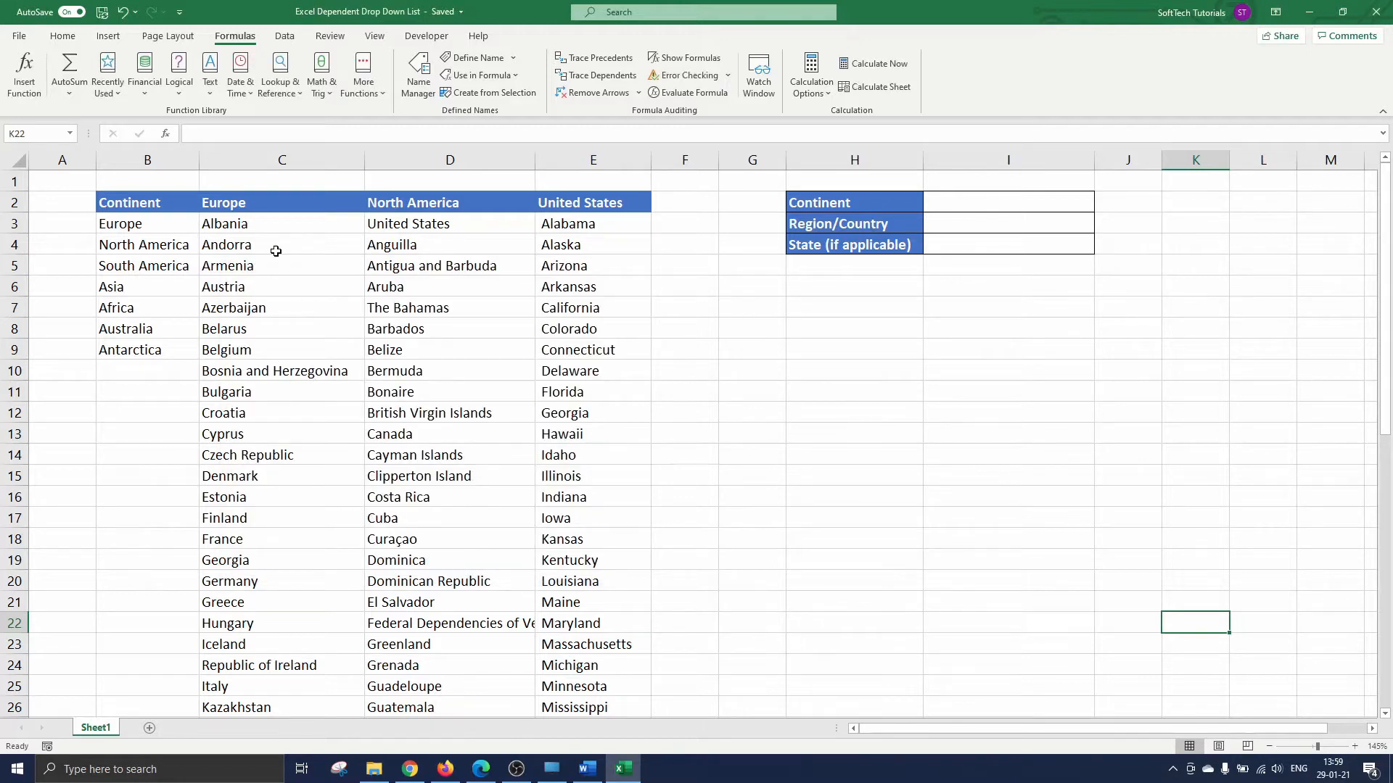
Name the European country list in C3:C52 Europe and check it among the workbook's defined names.
left_click(251, 224)
key("ctrl+shift+Down")
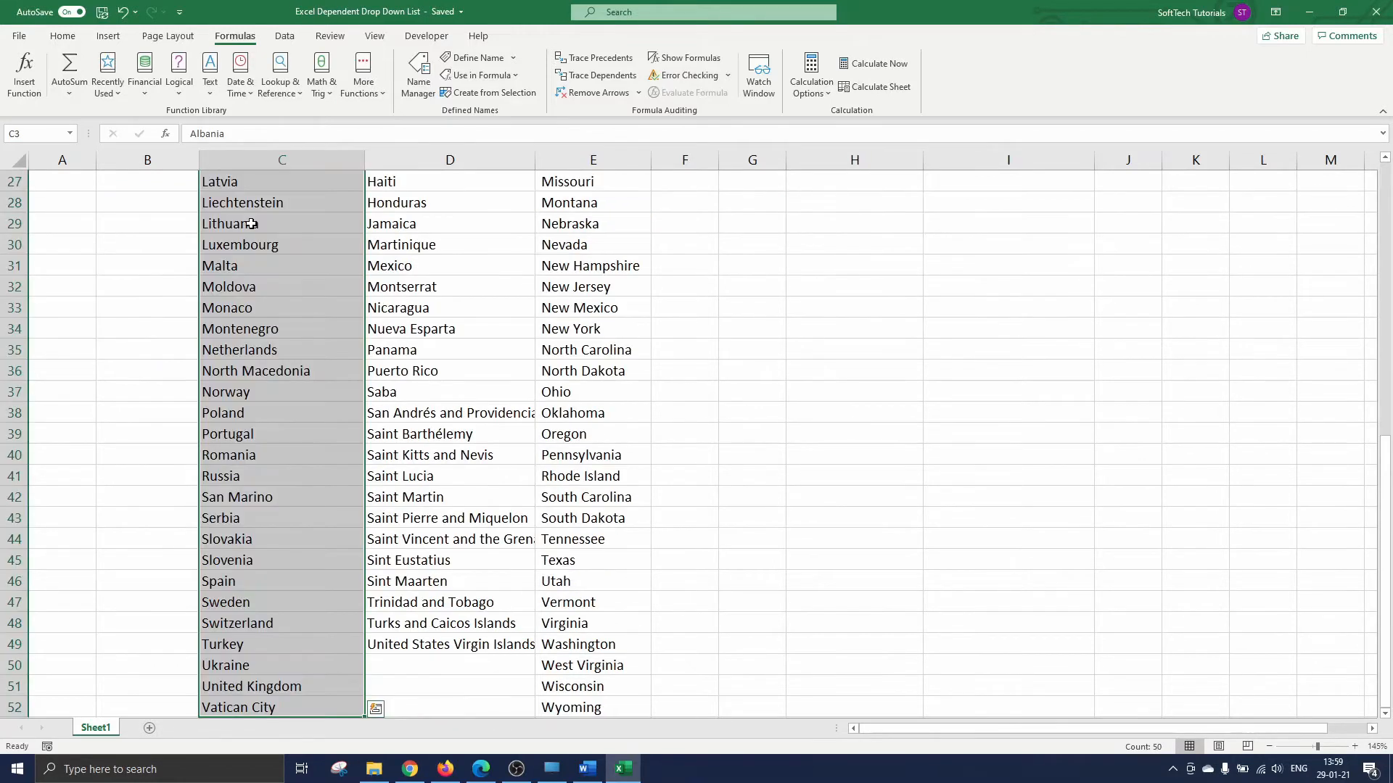
scroll(251, 224, "up", 7)
scroll(251, 224, "up", 2)
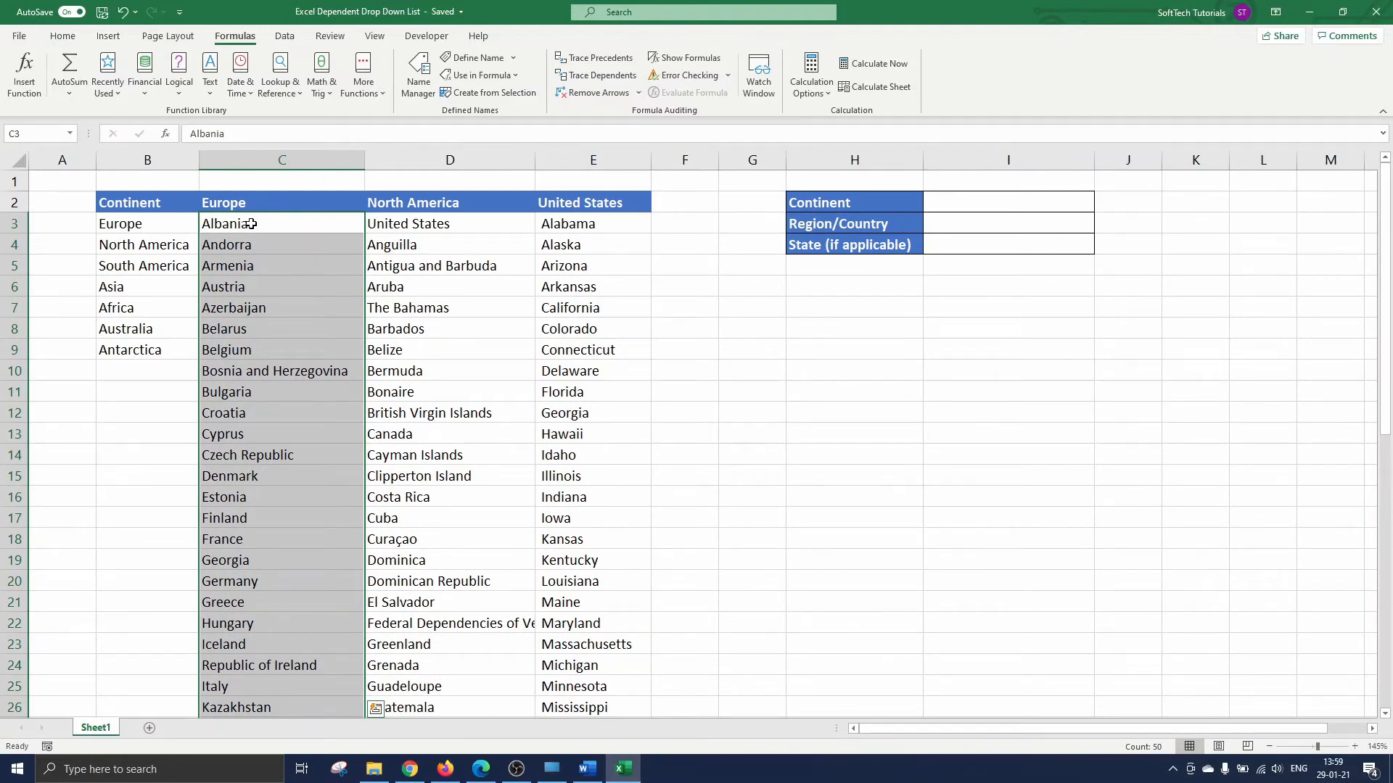
left_click(53, 136)
type("Europe")
key("Return")
left_click(414, 85)
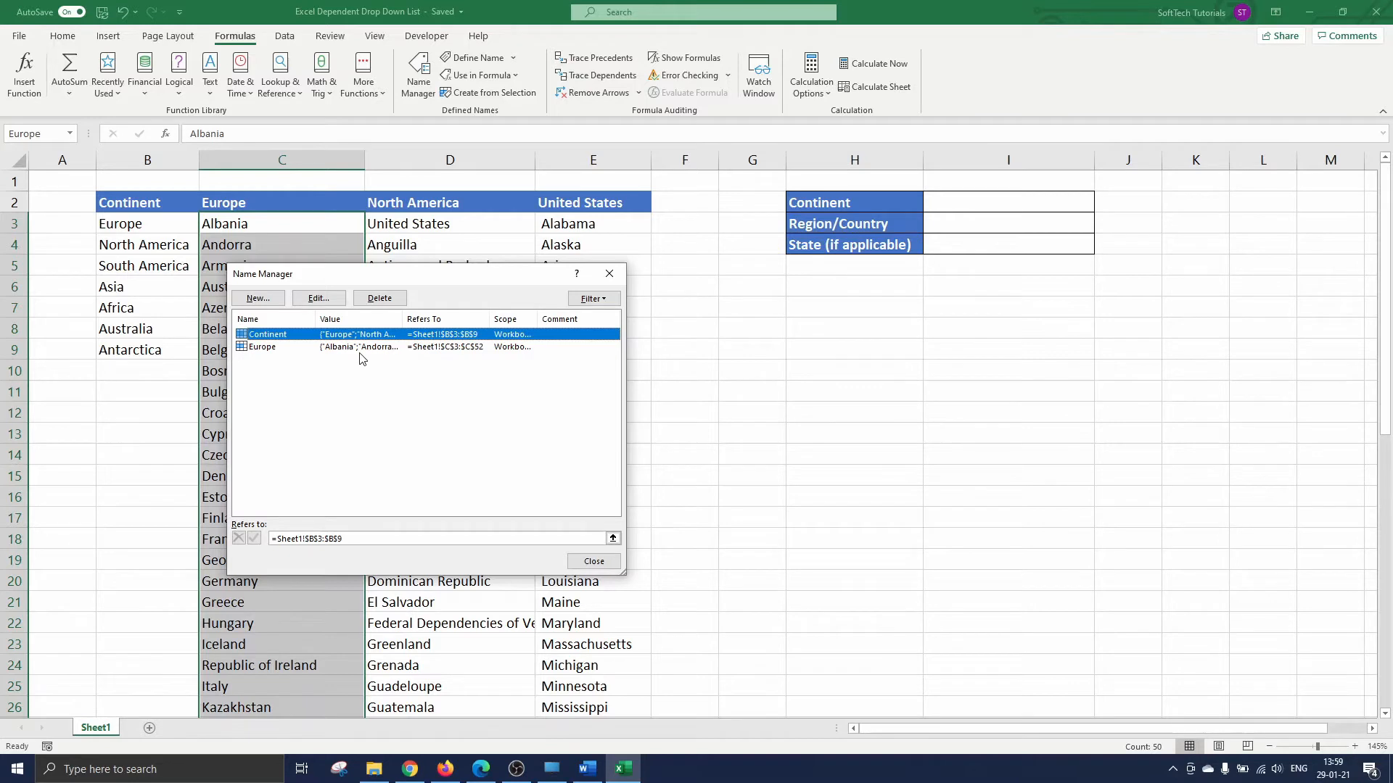
left_click(593, 561)
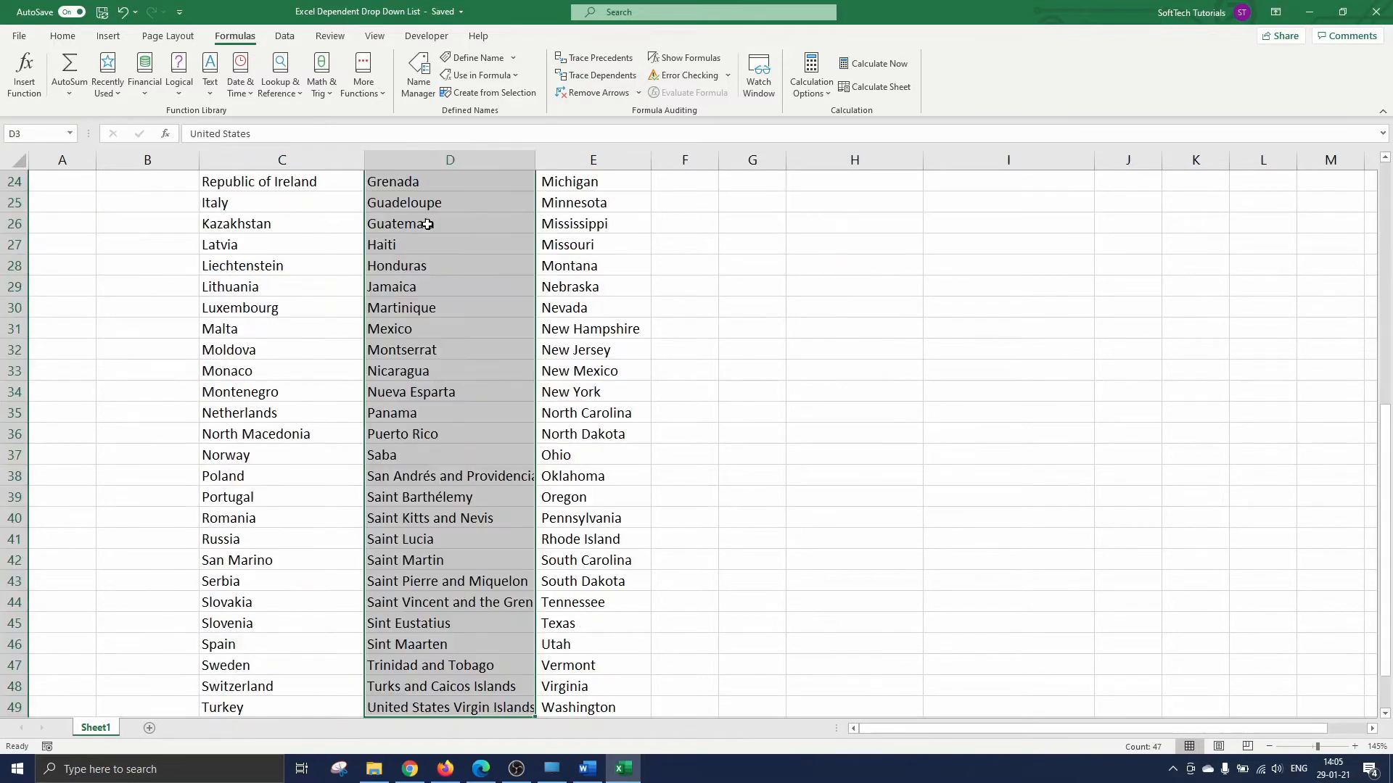
Try to name the North American country list in D3:D49 after its column header.
scroll(428, 224, "up", 8)
left_click(37, 134)
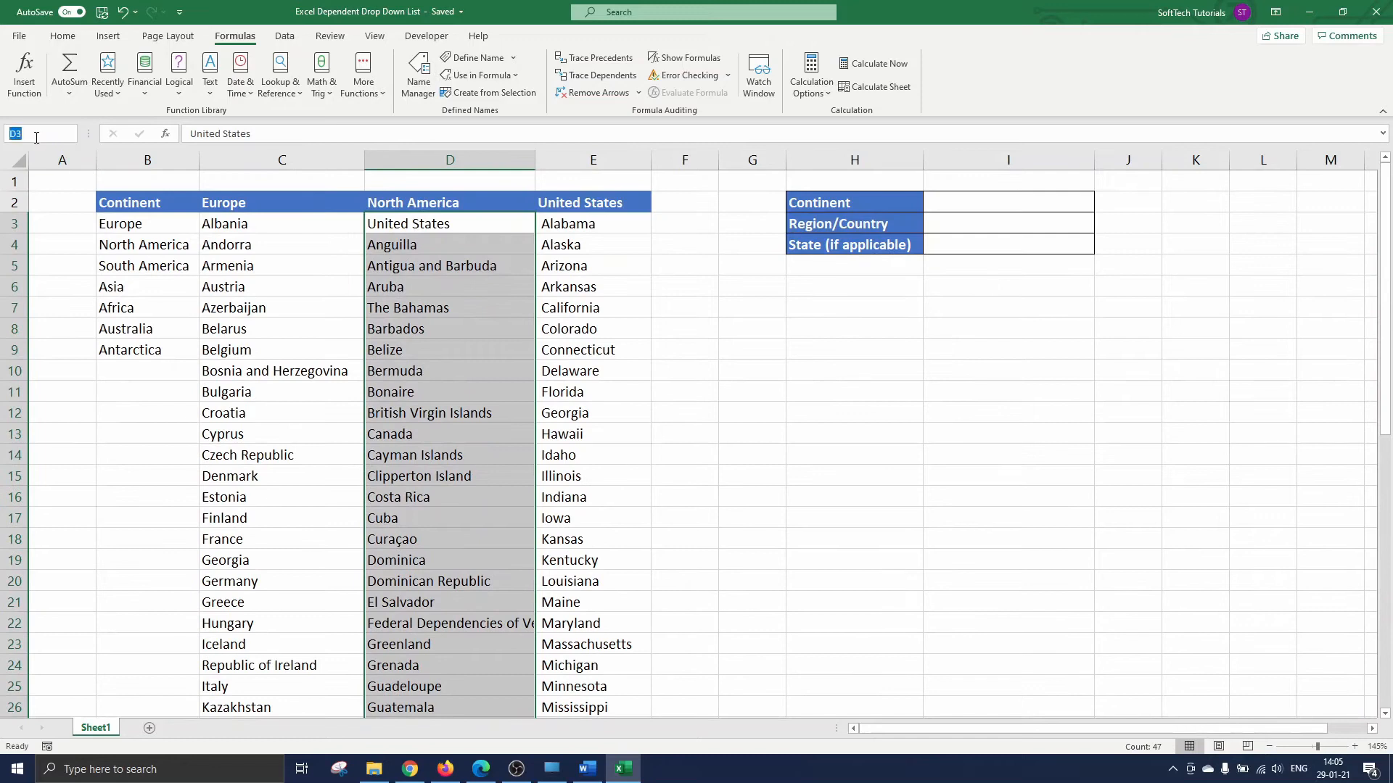
type("NorthAme")
type("rica")
key("Return")
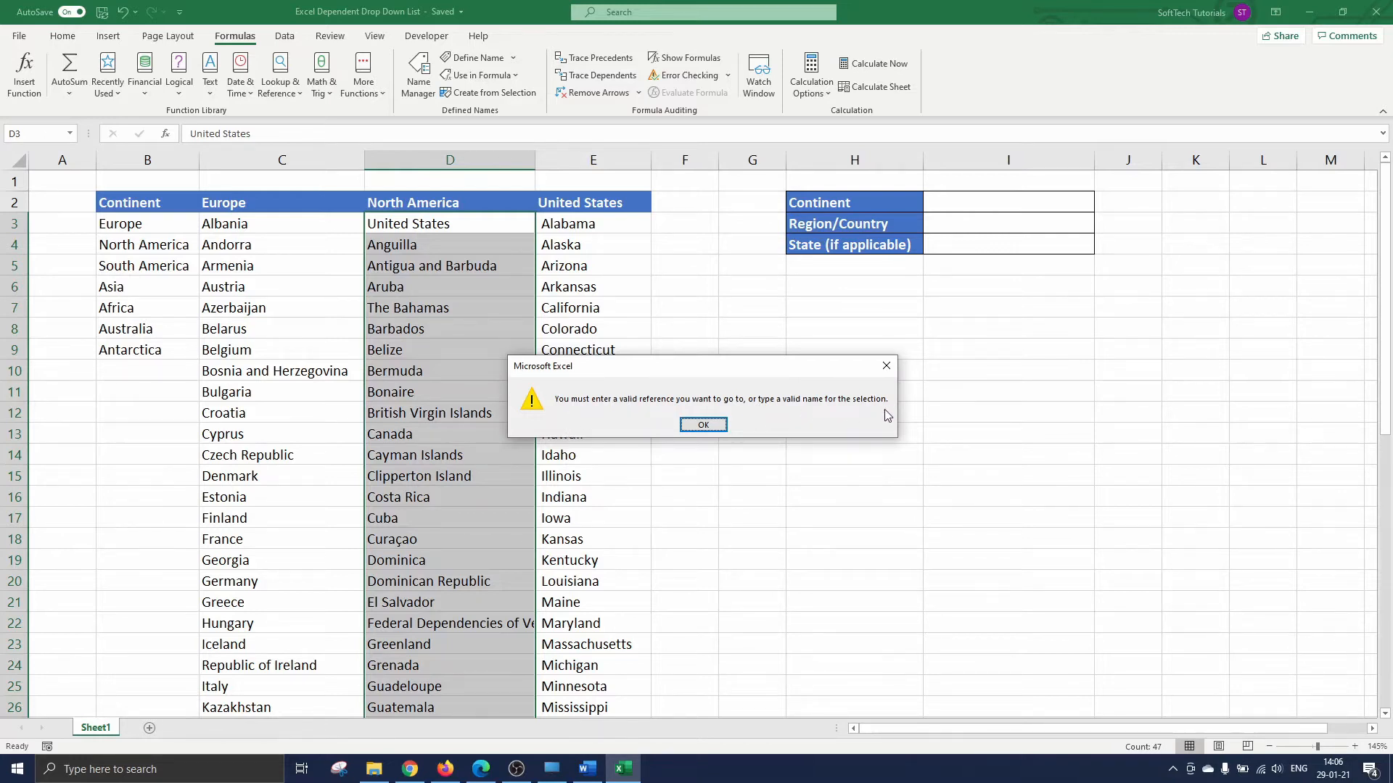
left_click(698, 425)
Name the North American country list in D3:D49 North_America, using an underscore between the words.
left_click(51, 135)
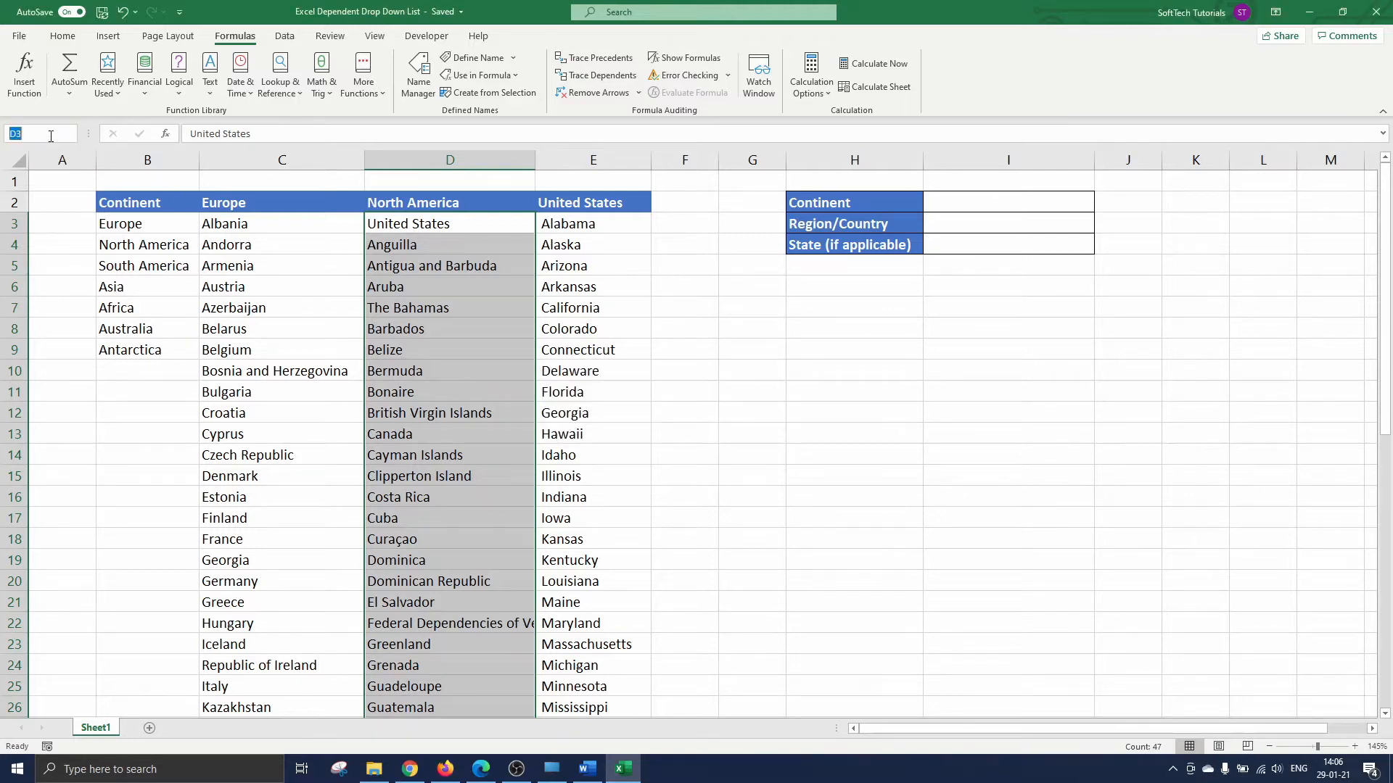
type("North_America")
key("Return")
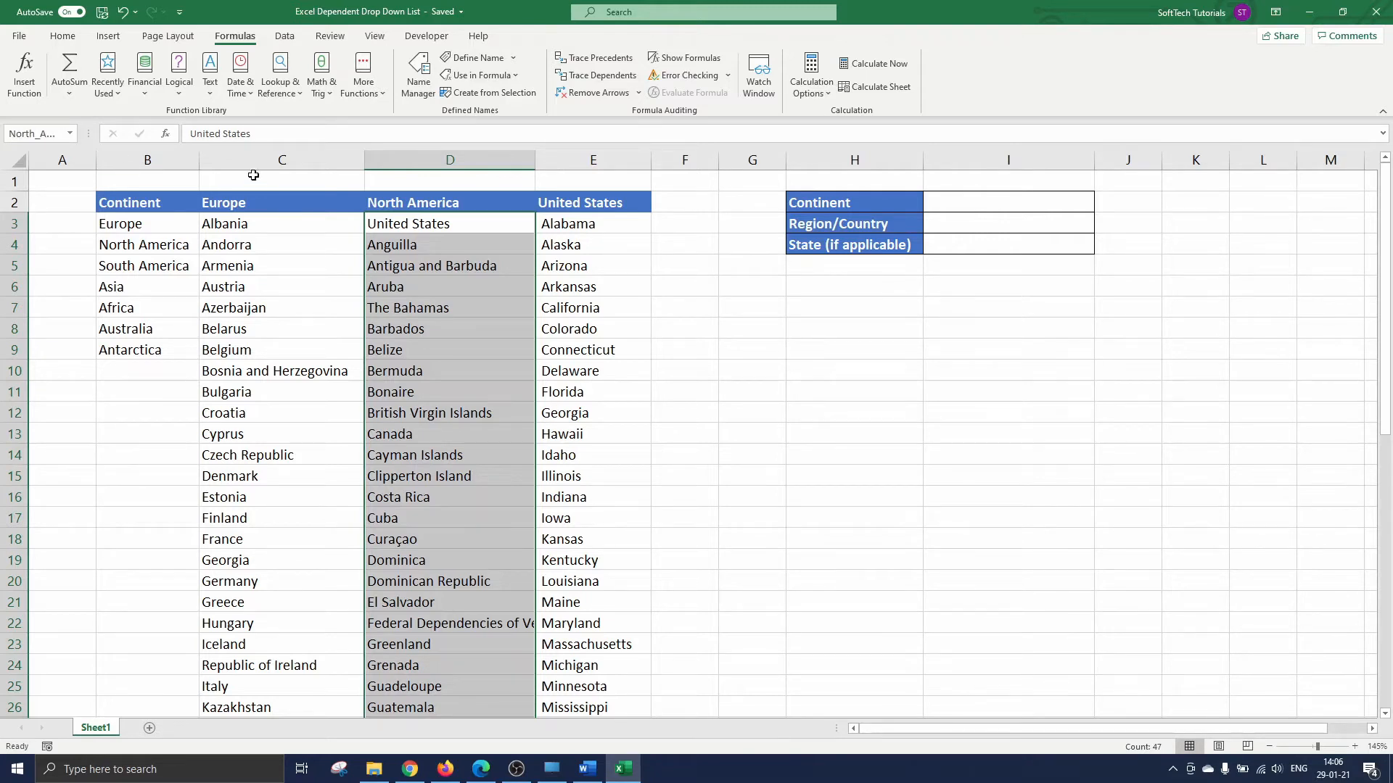
Delete the defined names Continent, Europe and North_America from the workbook together.
left_click(421, 83)
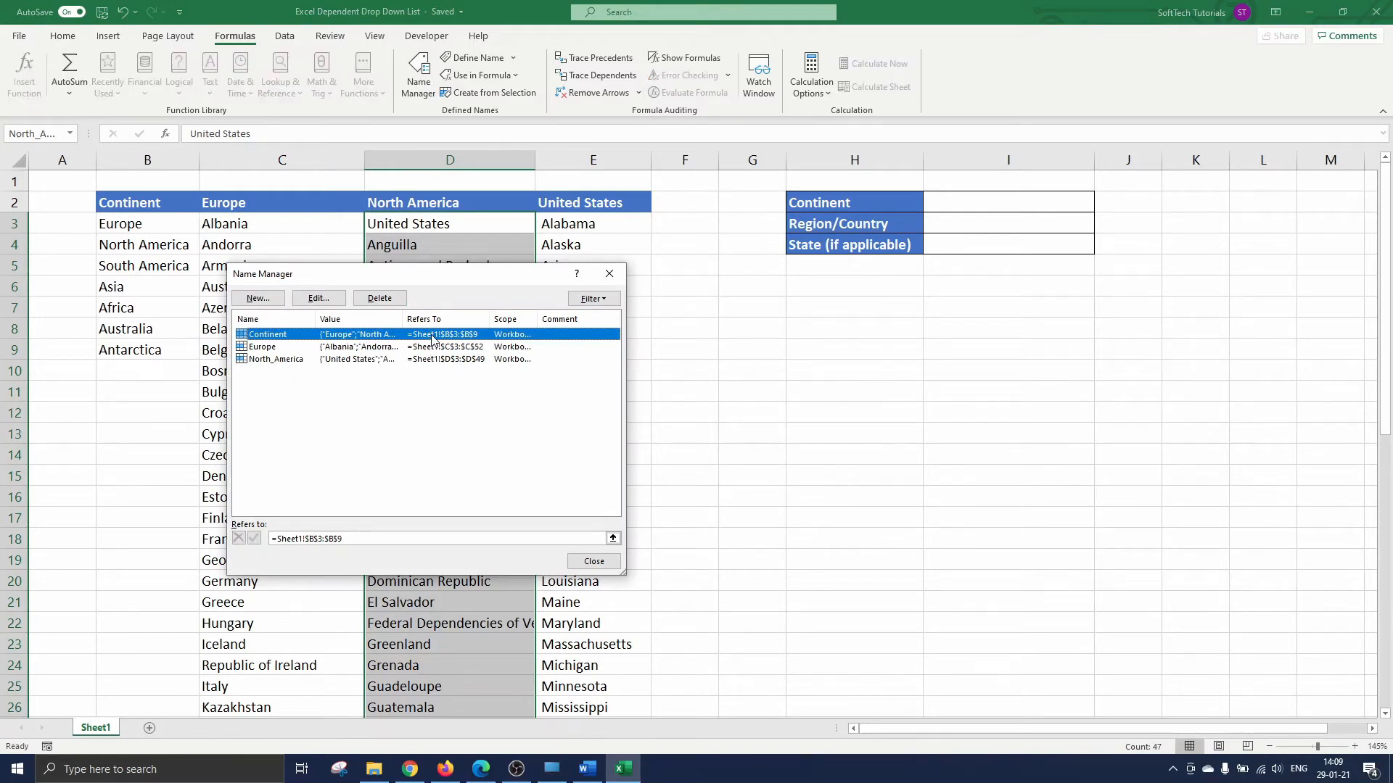
key("shift+Down")
key("shift+Down")
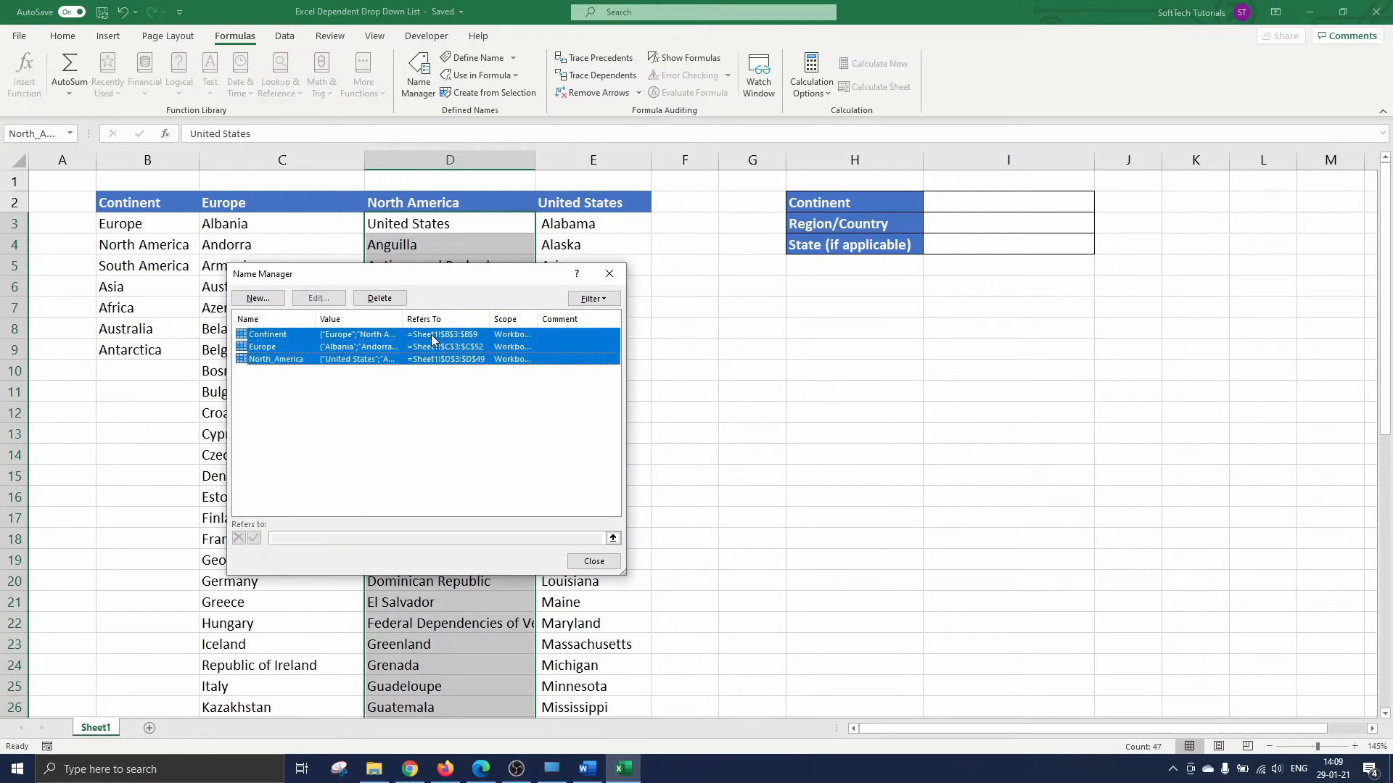
left_click(380, 298)
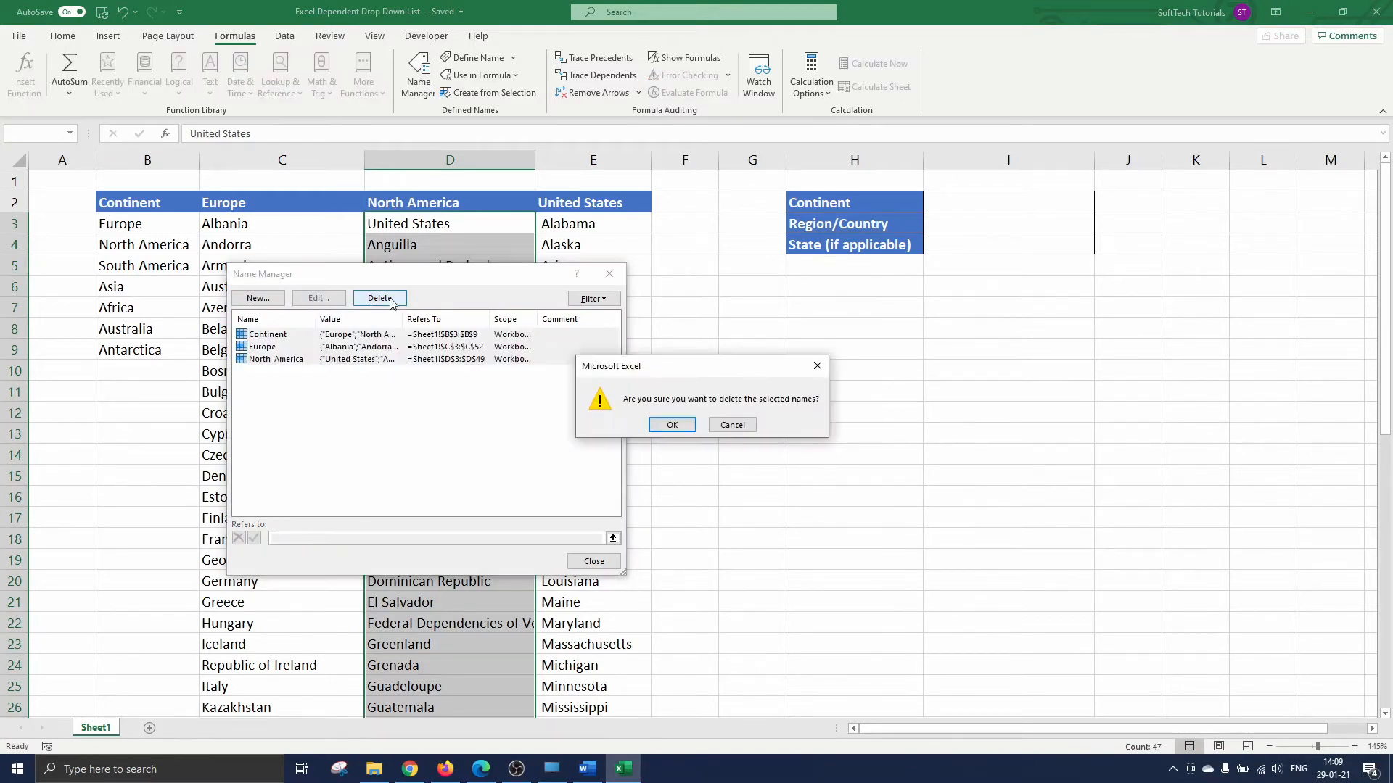
left_click(673, 426)
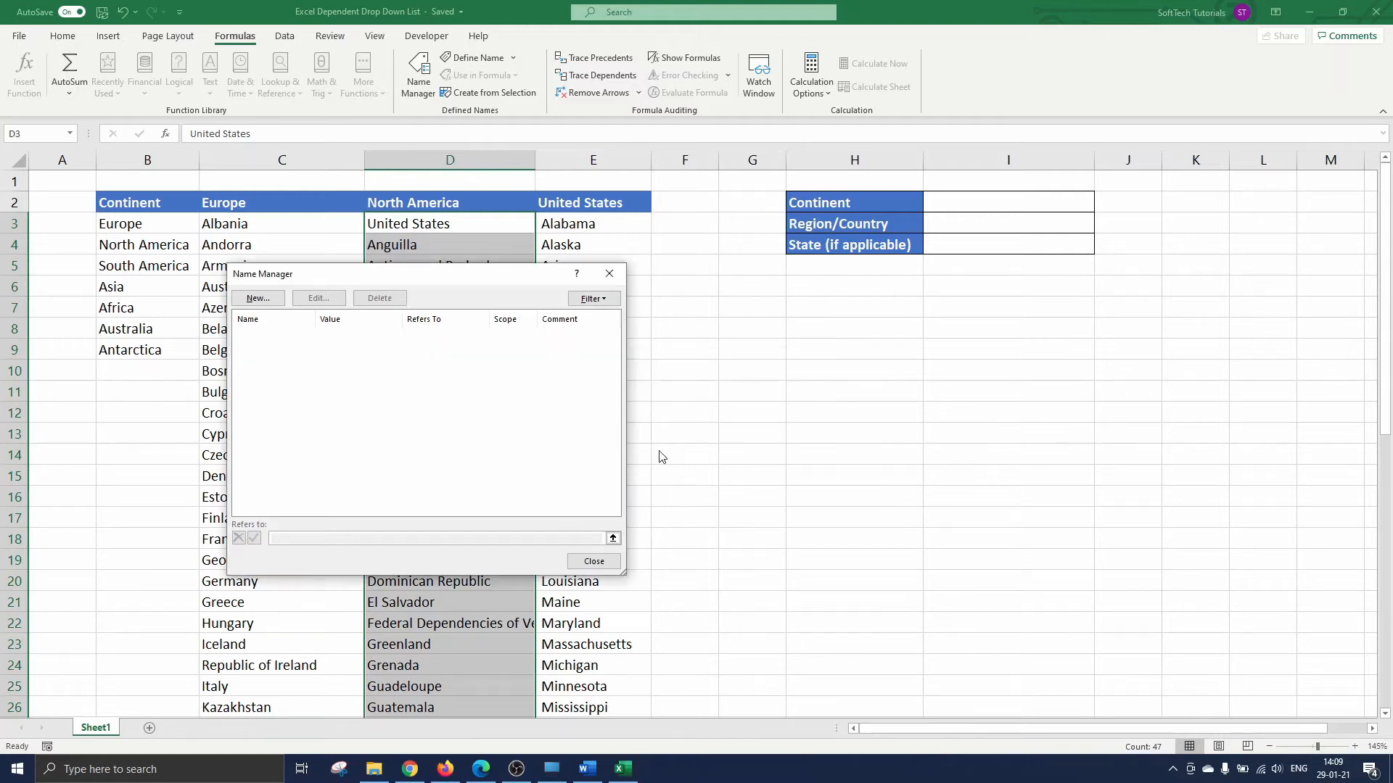
left_click(595, 562)
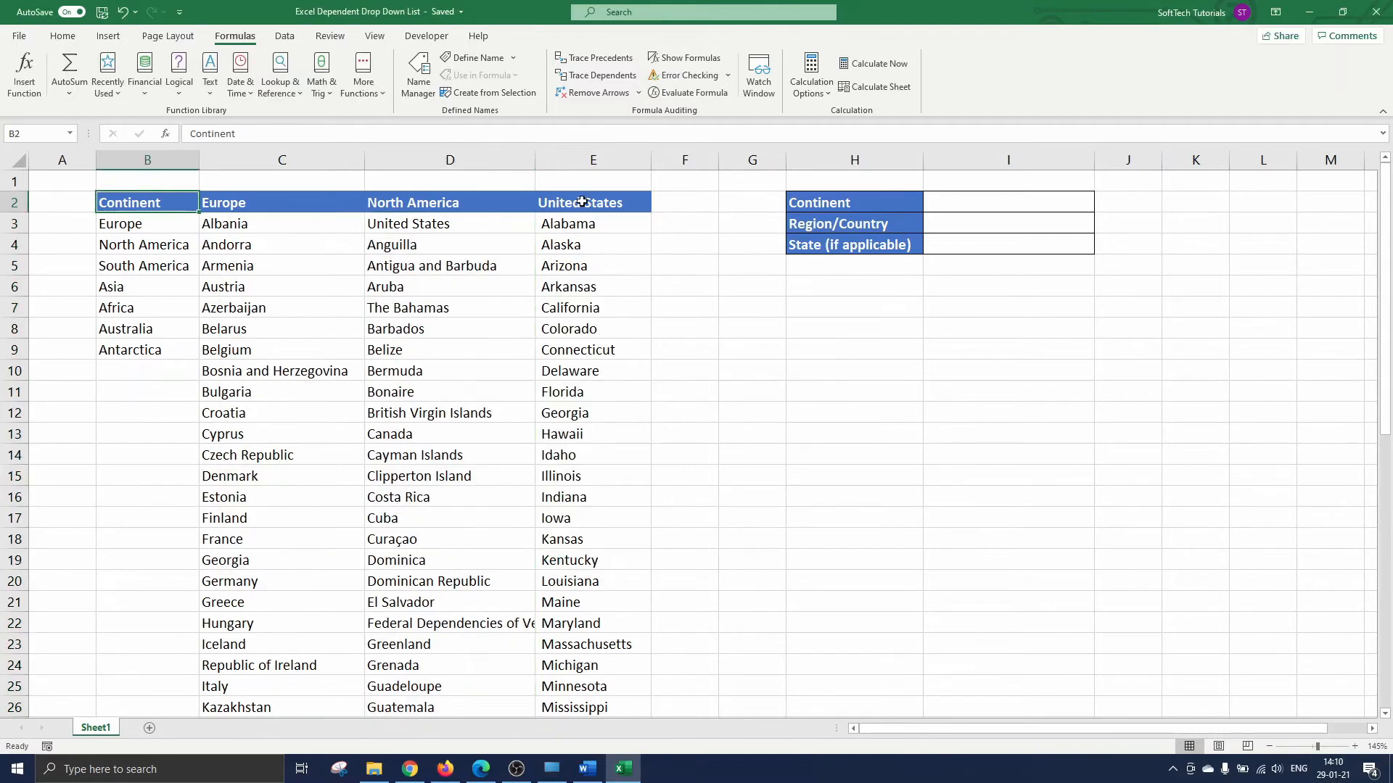
Create names for all four list columns in B2:E52 from the top row only, and review the resulting defined names.
left_click(582, 202)
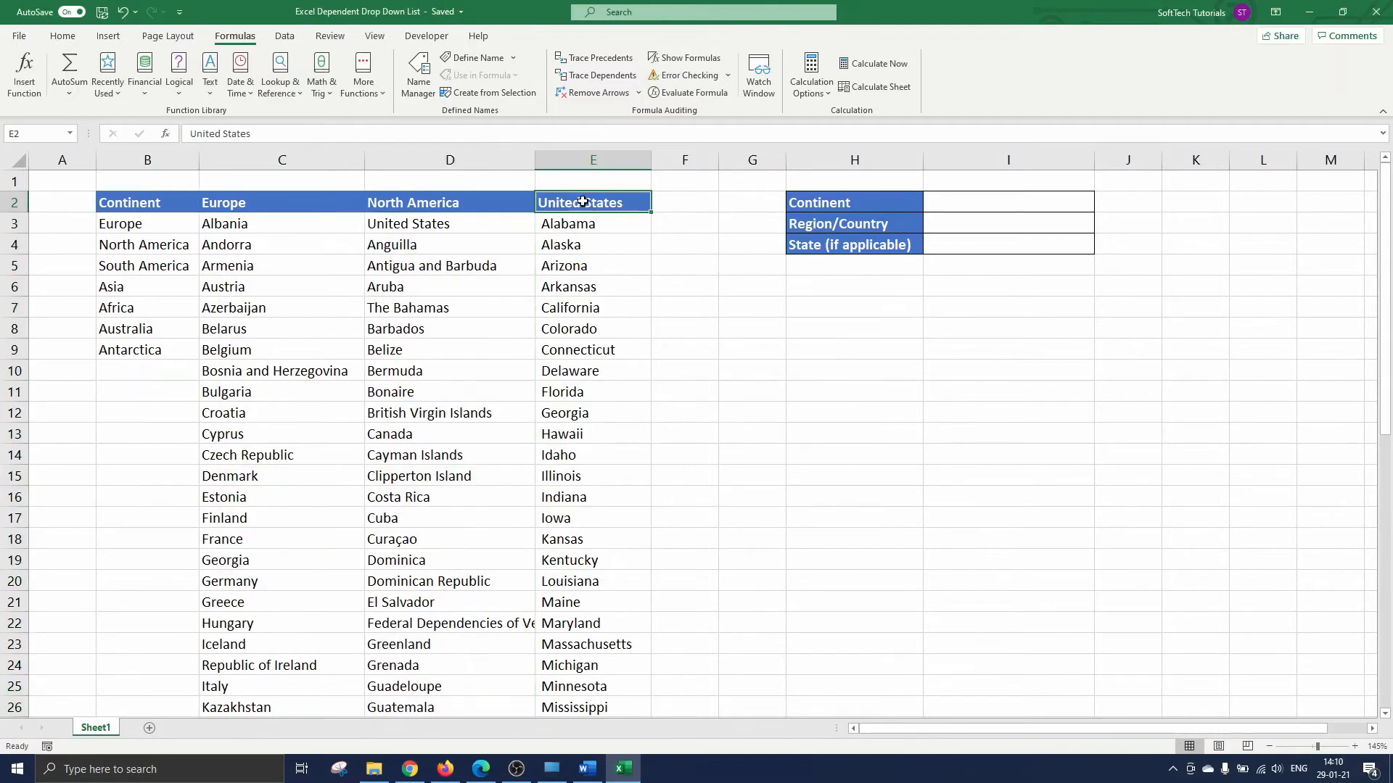
key("ctrl+shift+Left")
key("ctrl+shift+Down")
scroll(353, 303, "up", 9)
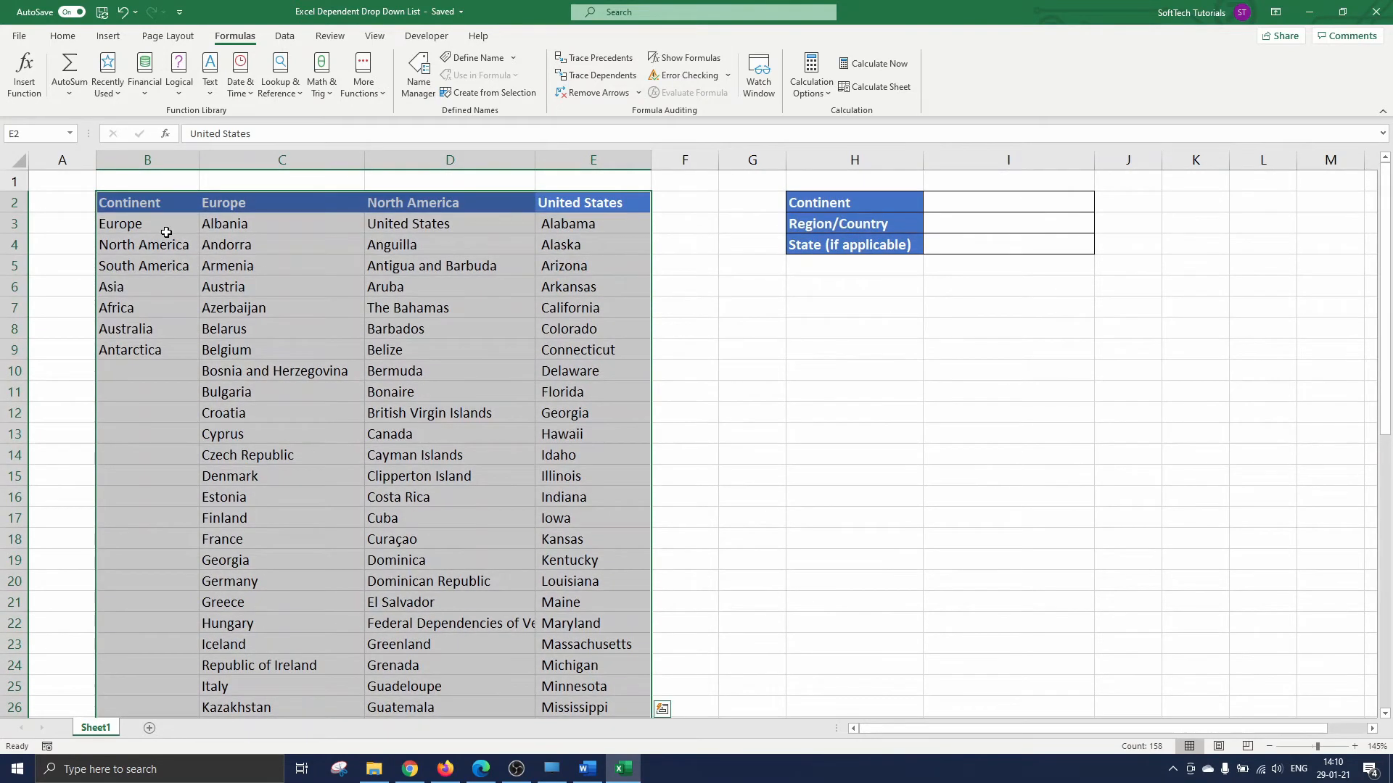
left_click(498, 95)
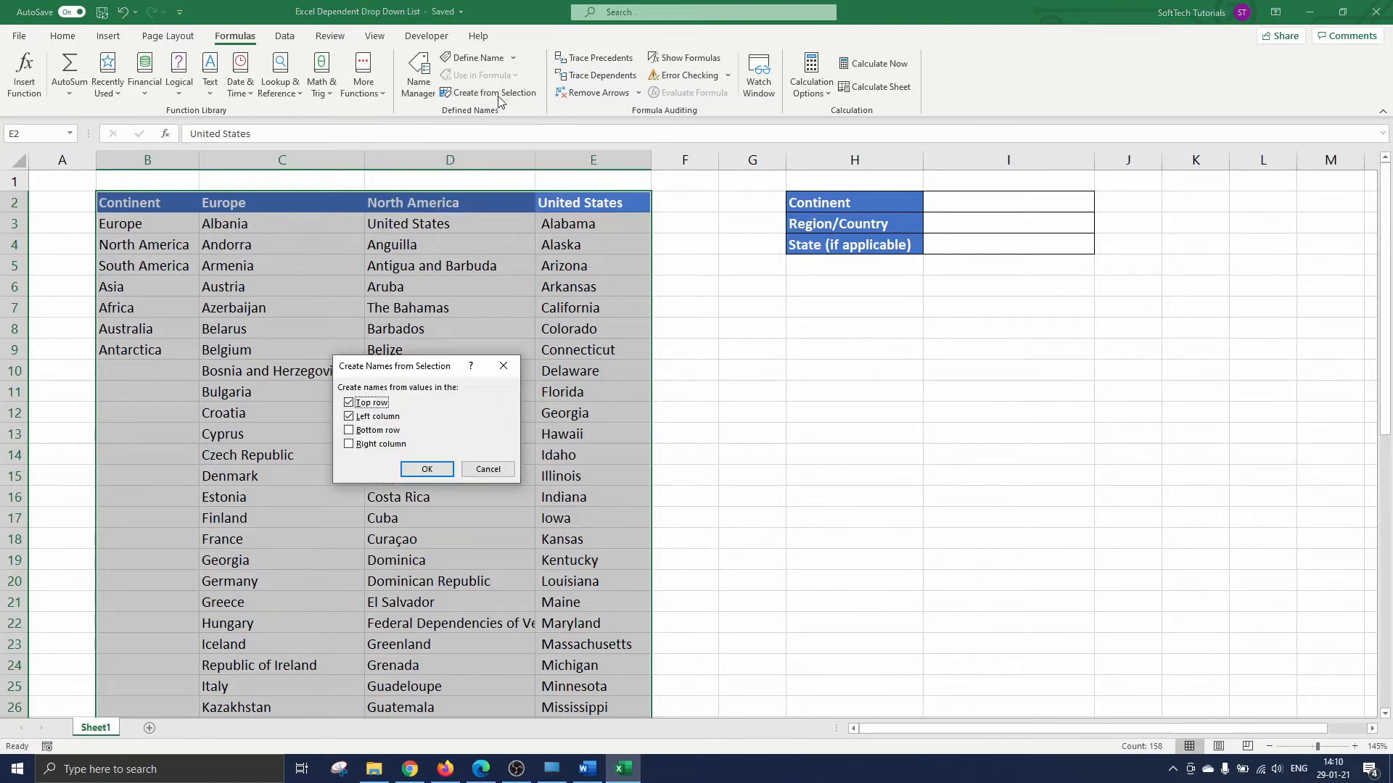
left_click(349, 416)
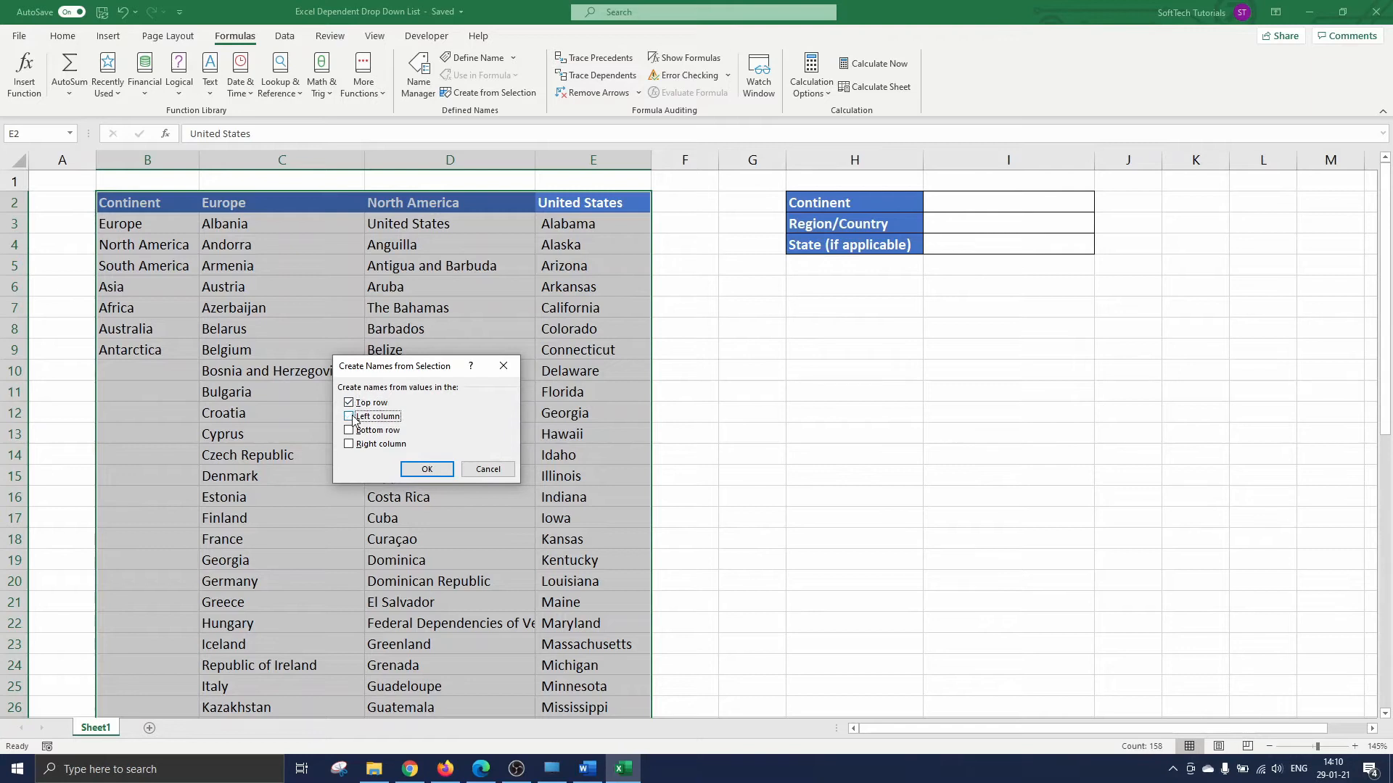
left_click(427, 469)
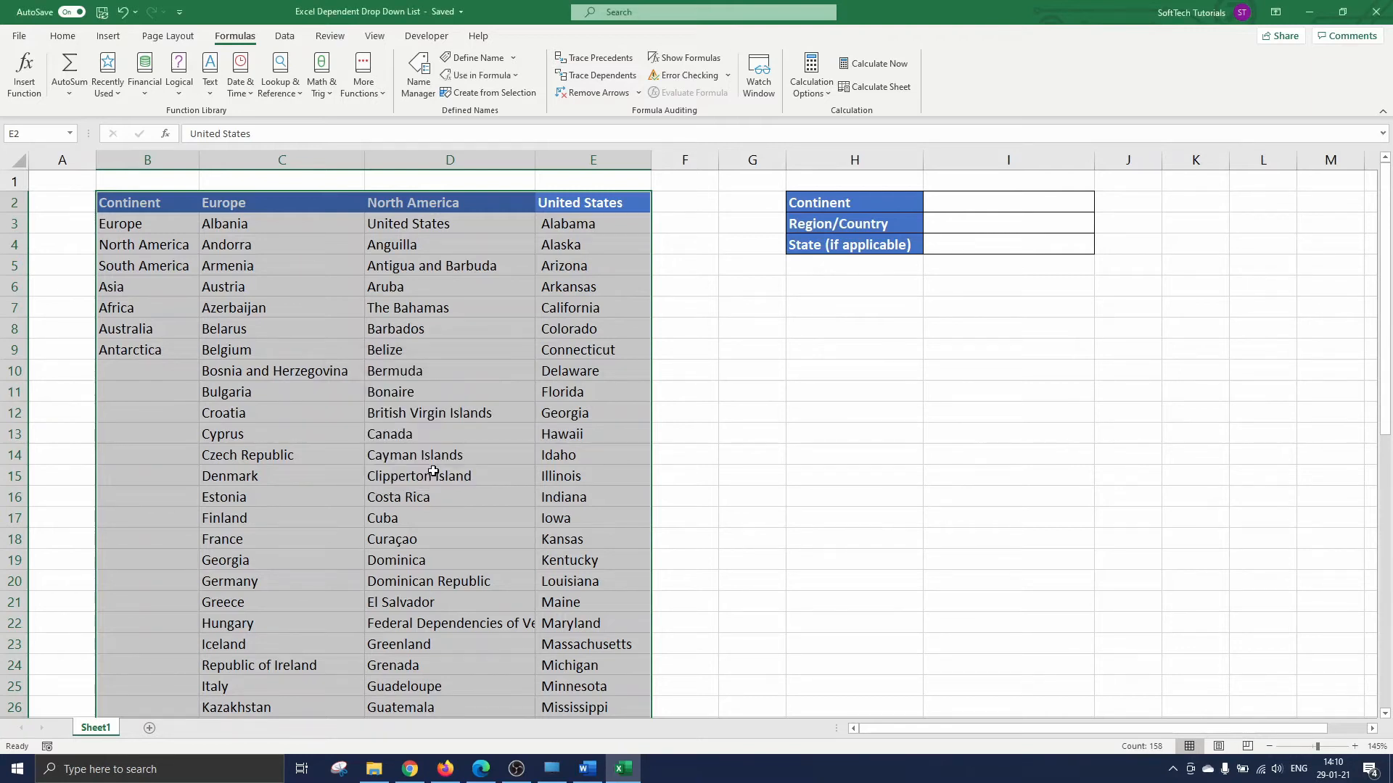
left_click(419, 88)
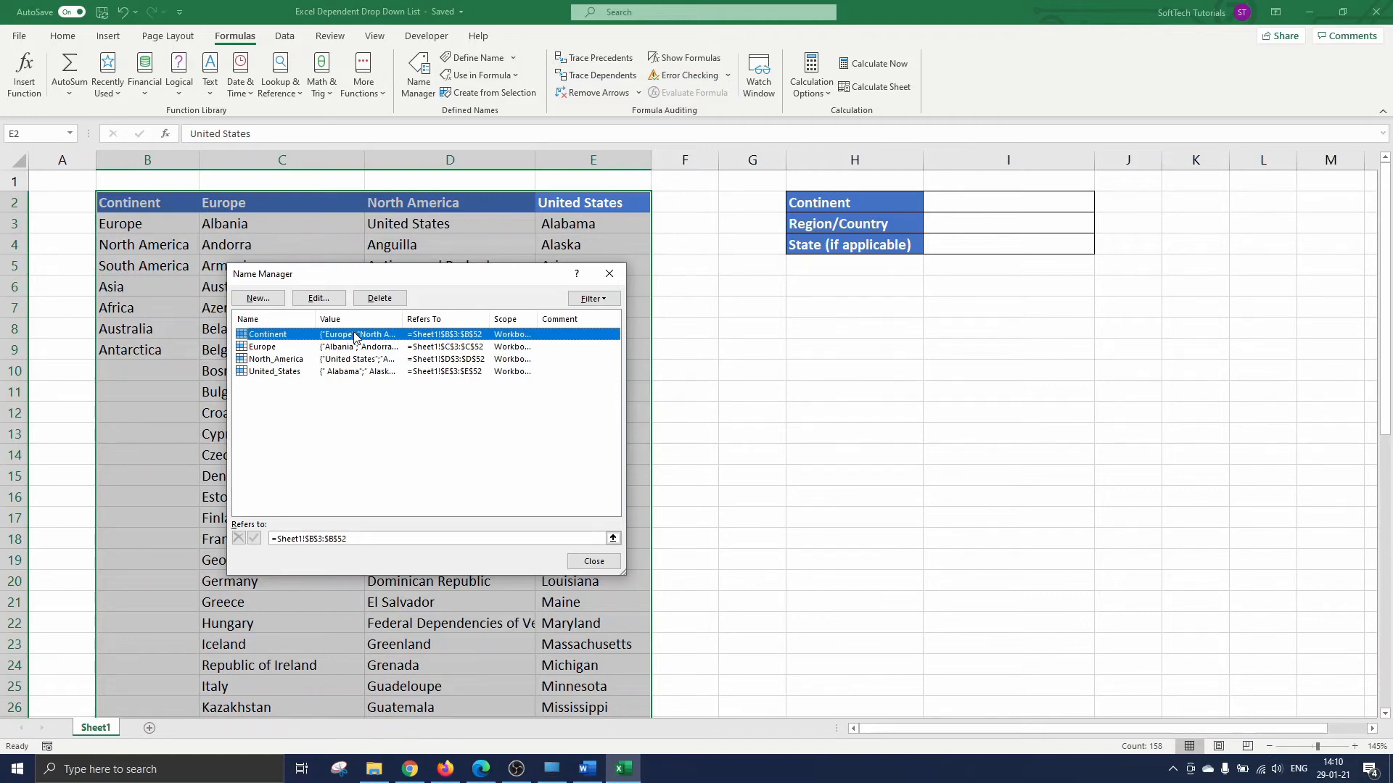
left_click(592, 562)
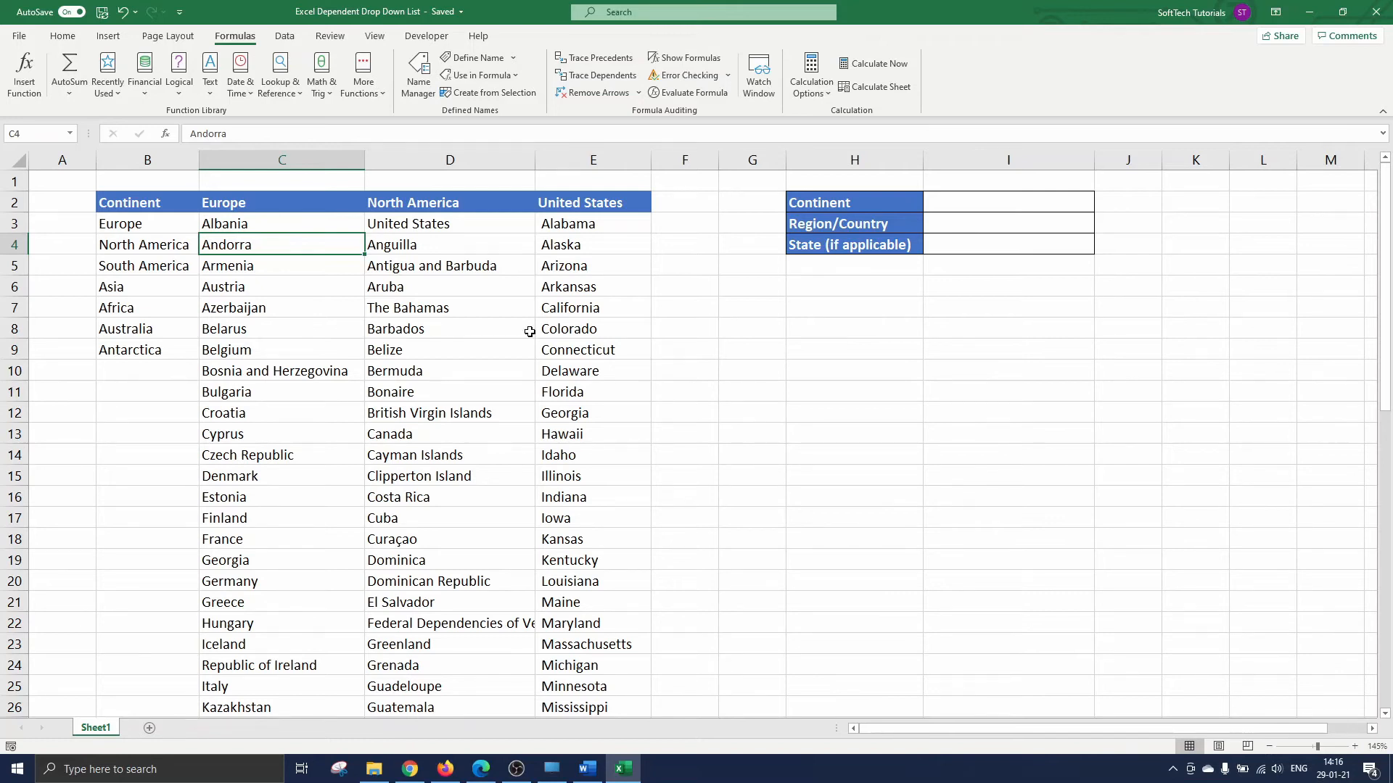
Test the formula =INDIRECT("Continent") in cell H7 and clear it from the sheet.
left_click(820, 309)
type("=indirect")
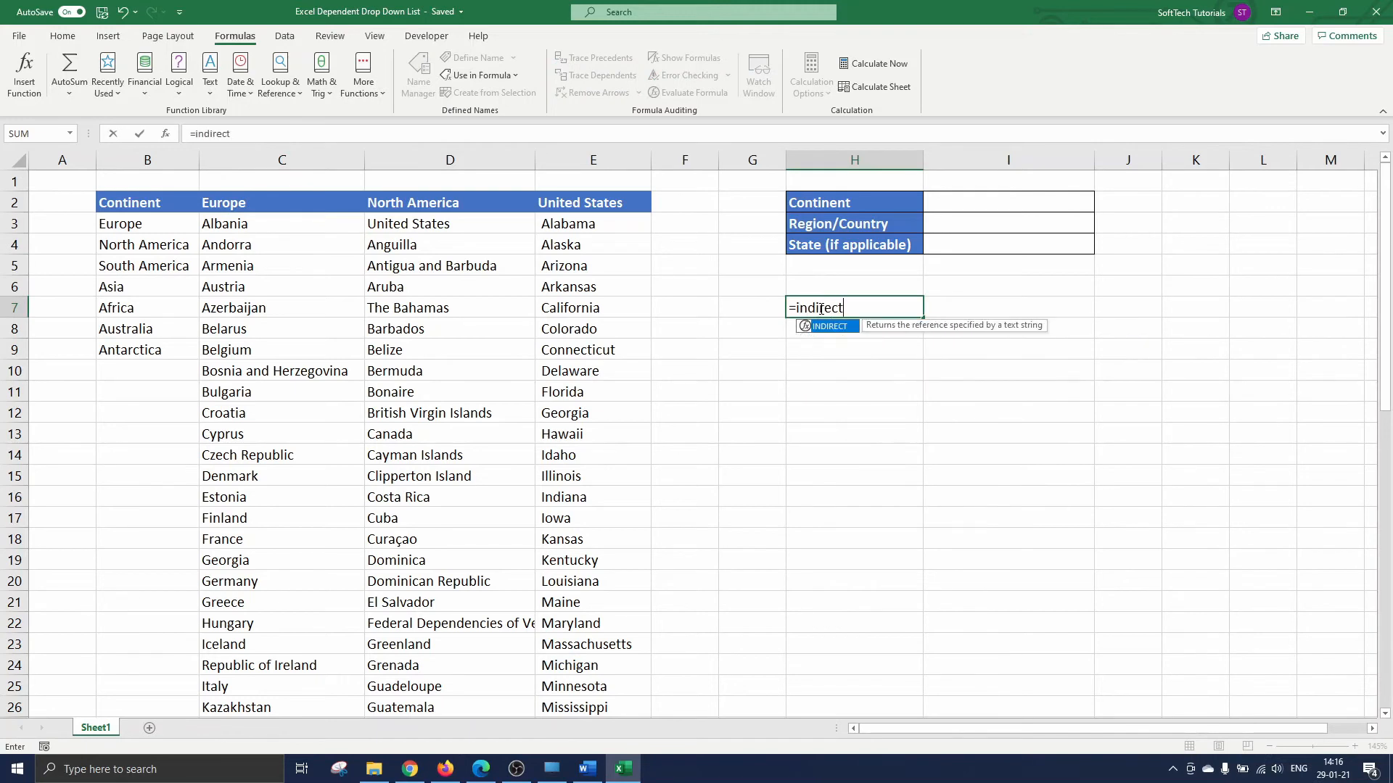
key("Tab")
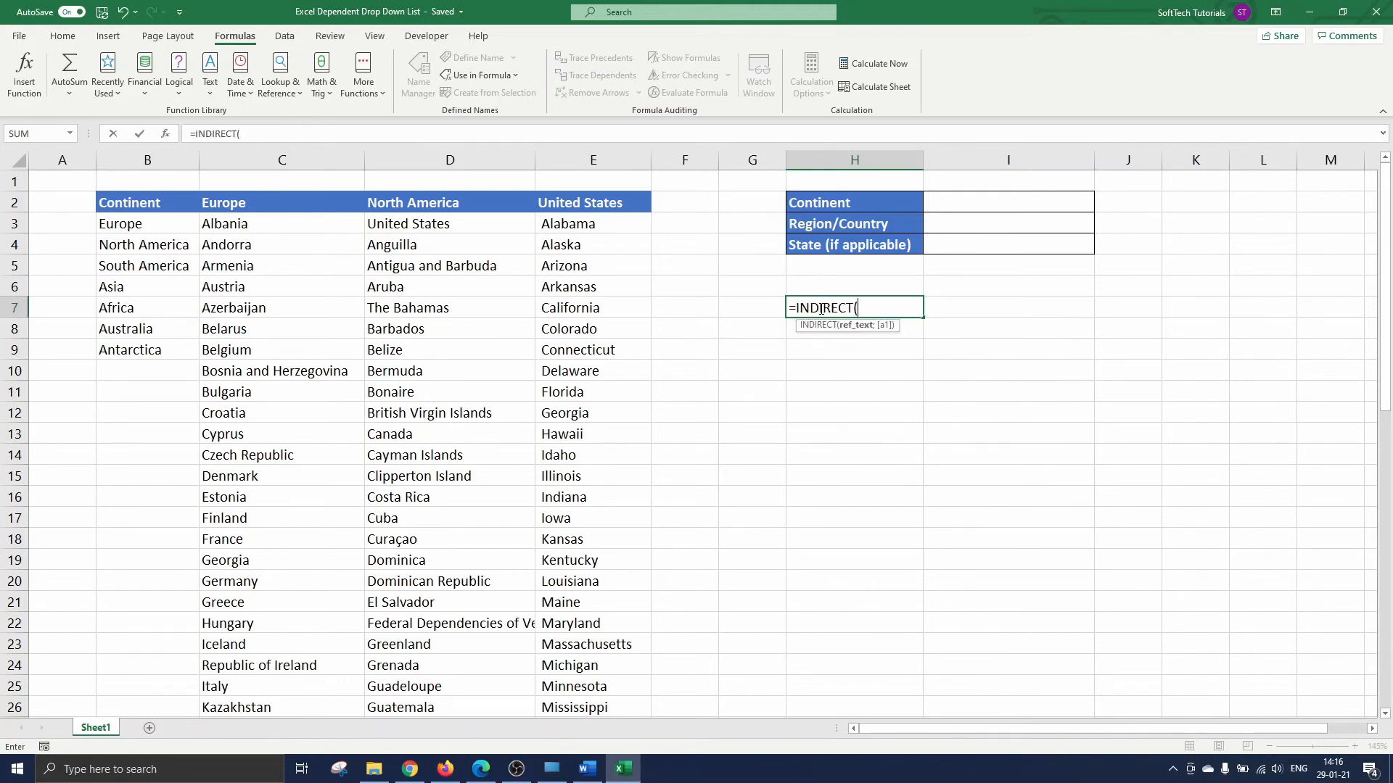
type("\"Continent\")")
key("Return")
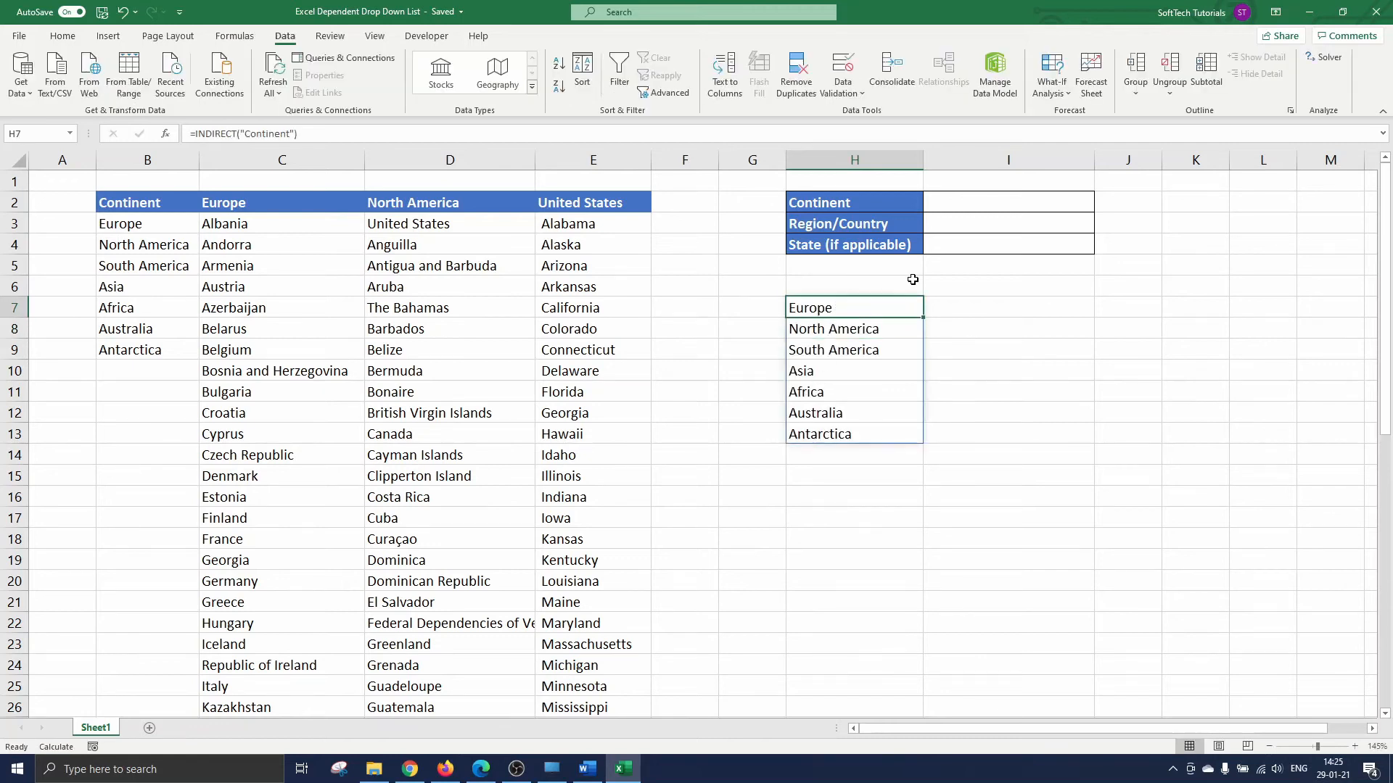
key("ctrl+shift+Down")
key("Delete")
Add list data validation to the Continent cell I2 with the source =Continent.
left_click(994, 204)
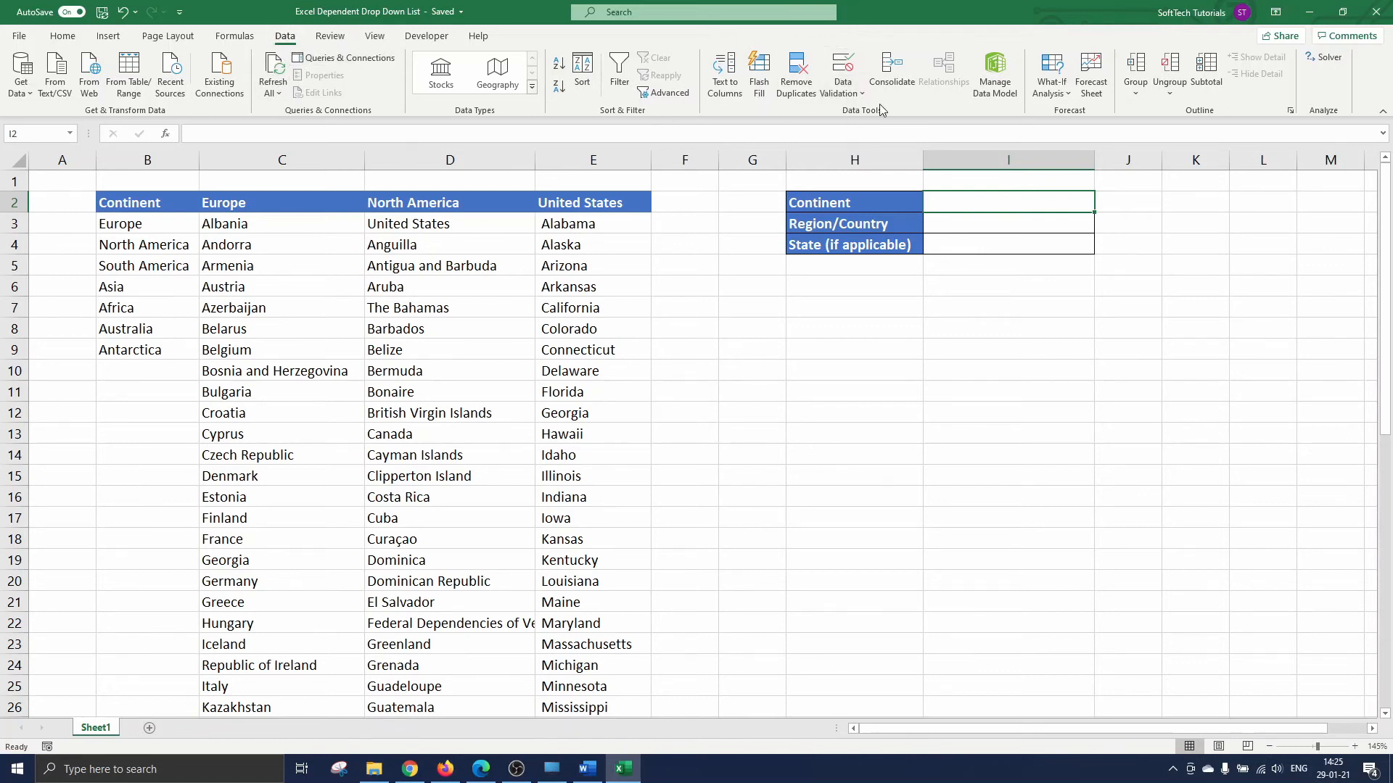
left_click(843, 70)
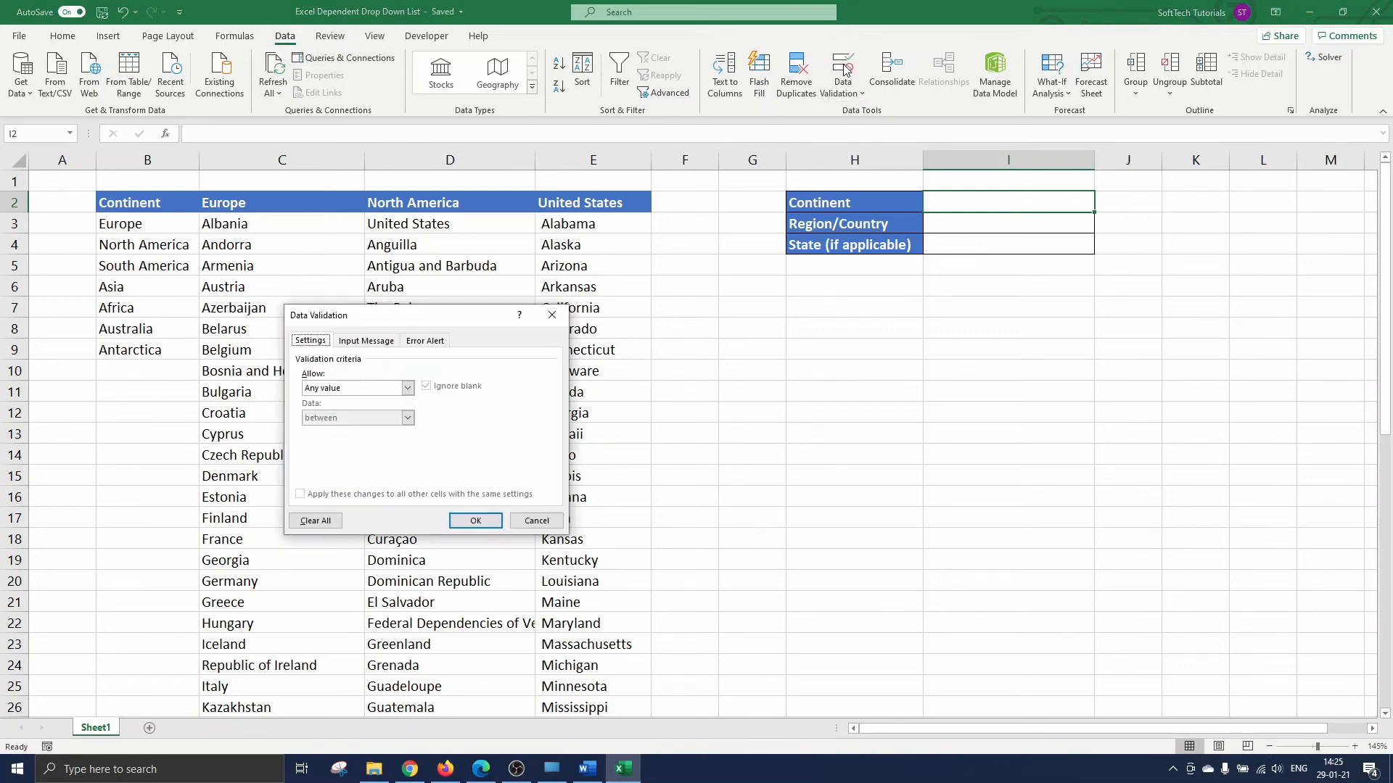
left_click(406, 387)
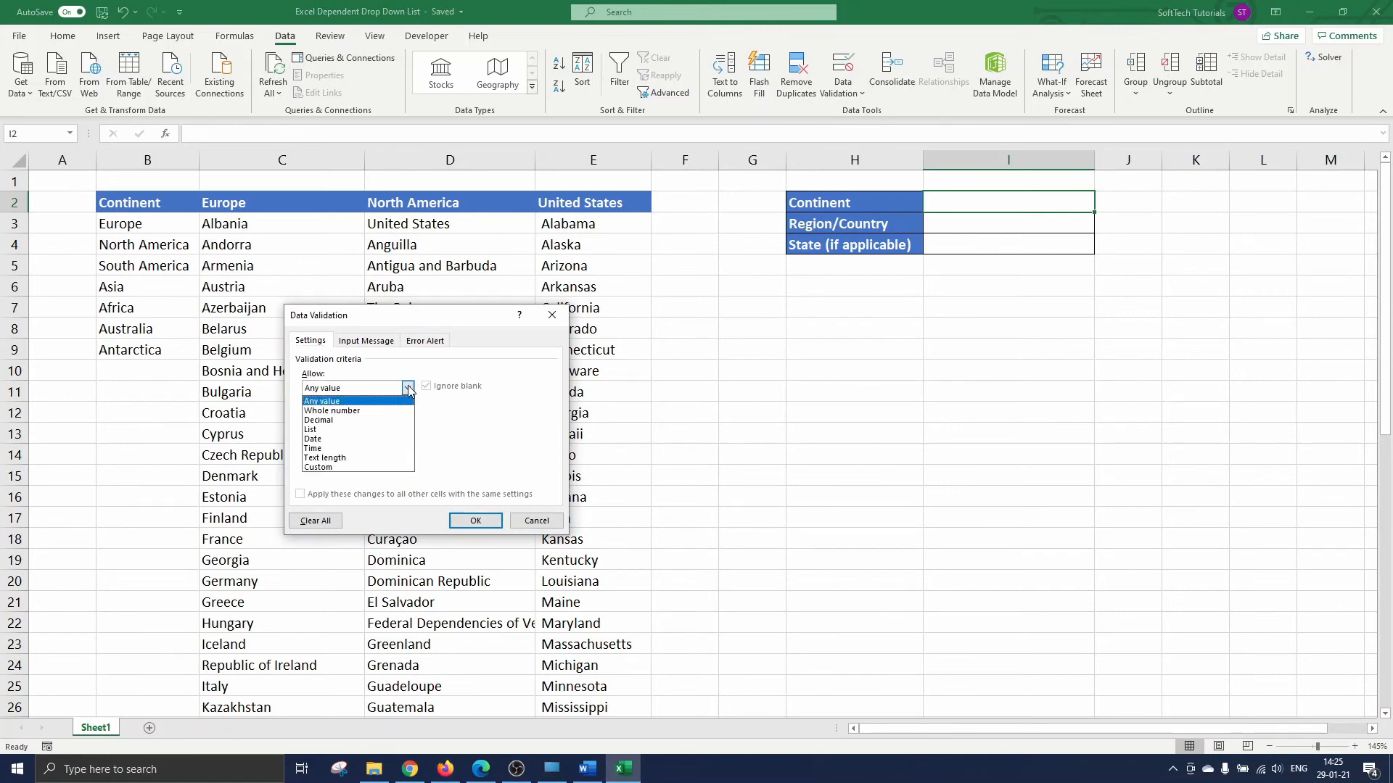
left_click(351, 435)
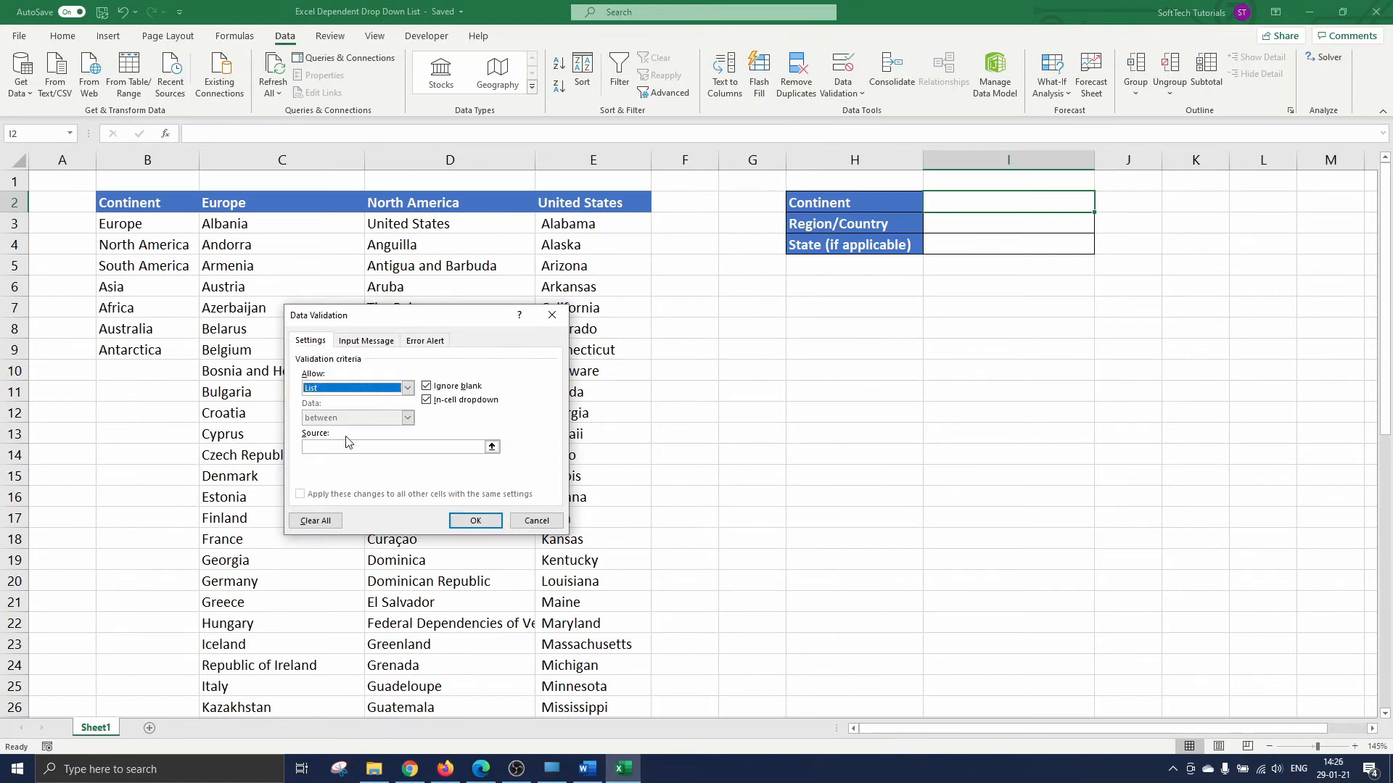
left_click(342, 447)
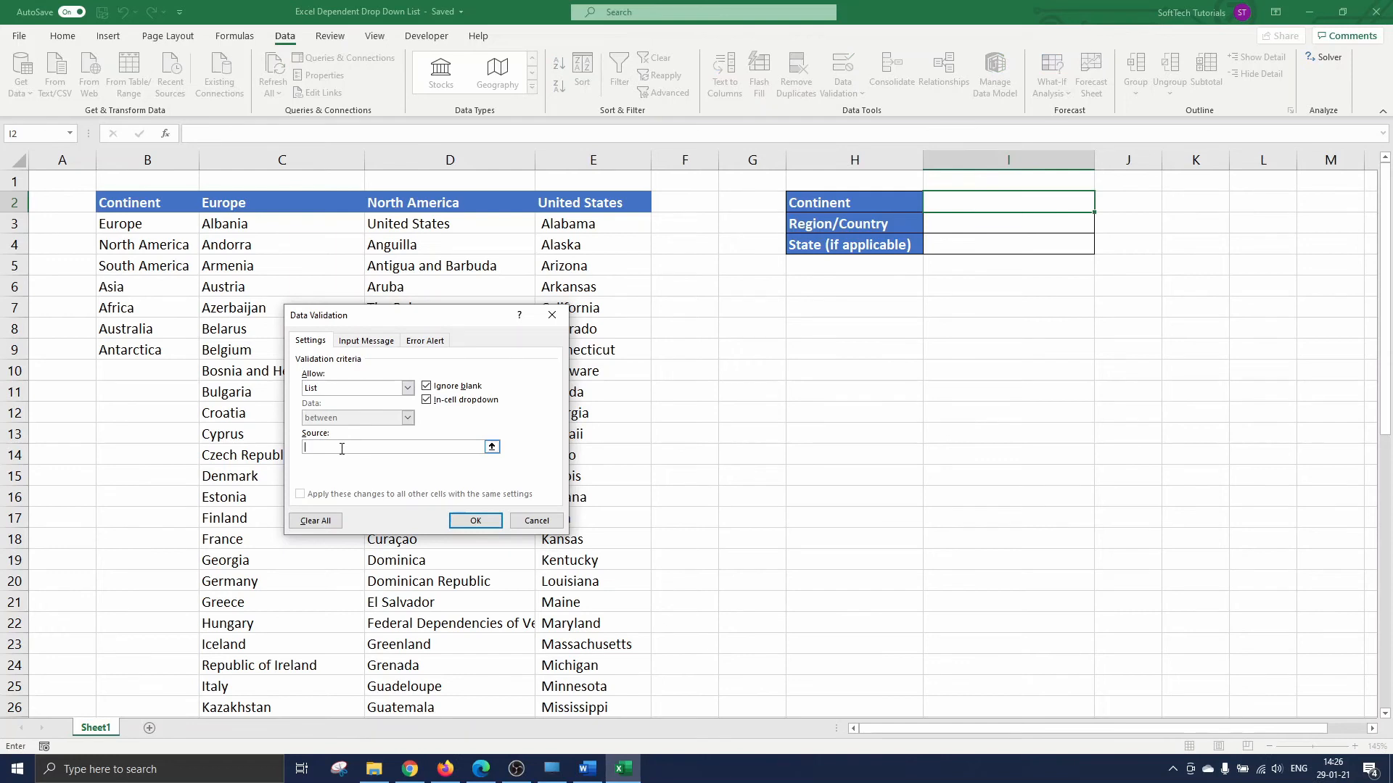
type("=Continent")
left_click(476, 521)
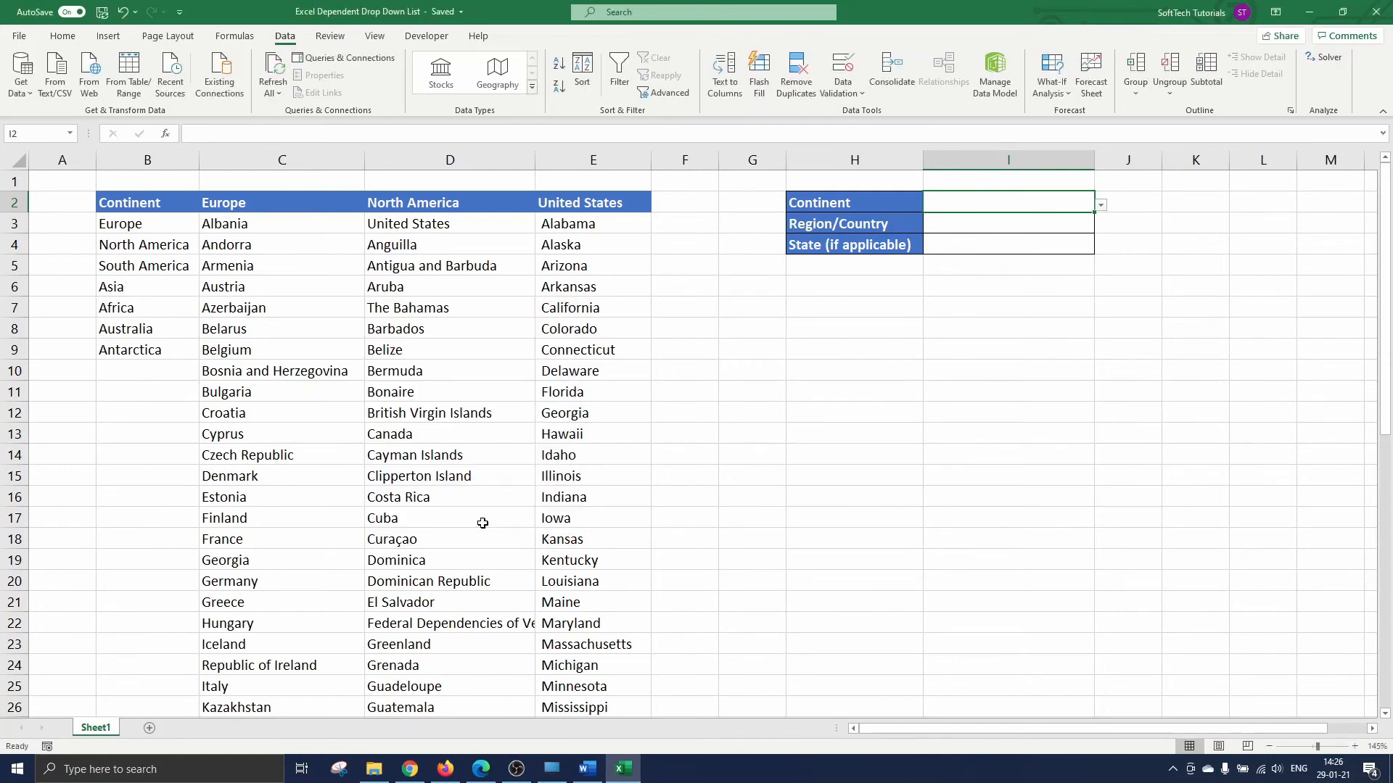
Set up list data validation for the Region/Country cell I3 with the source =INDIRECT($I$2).
left_click(1010, 225)
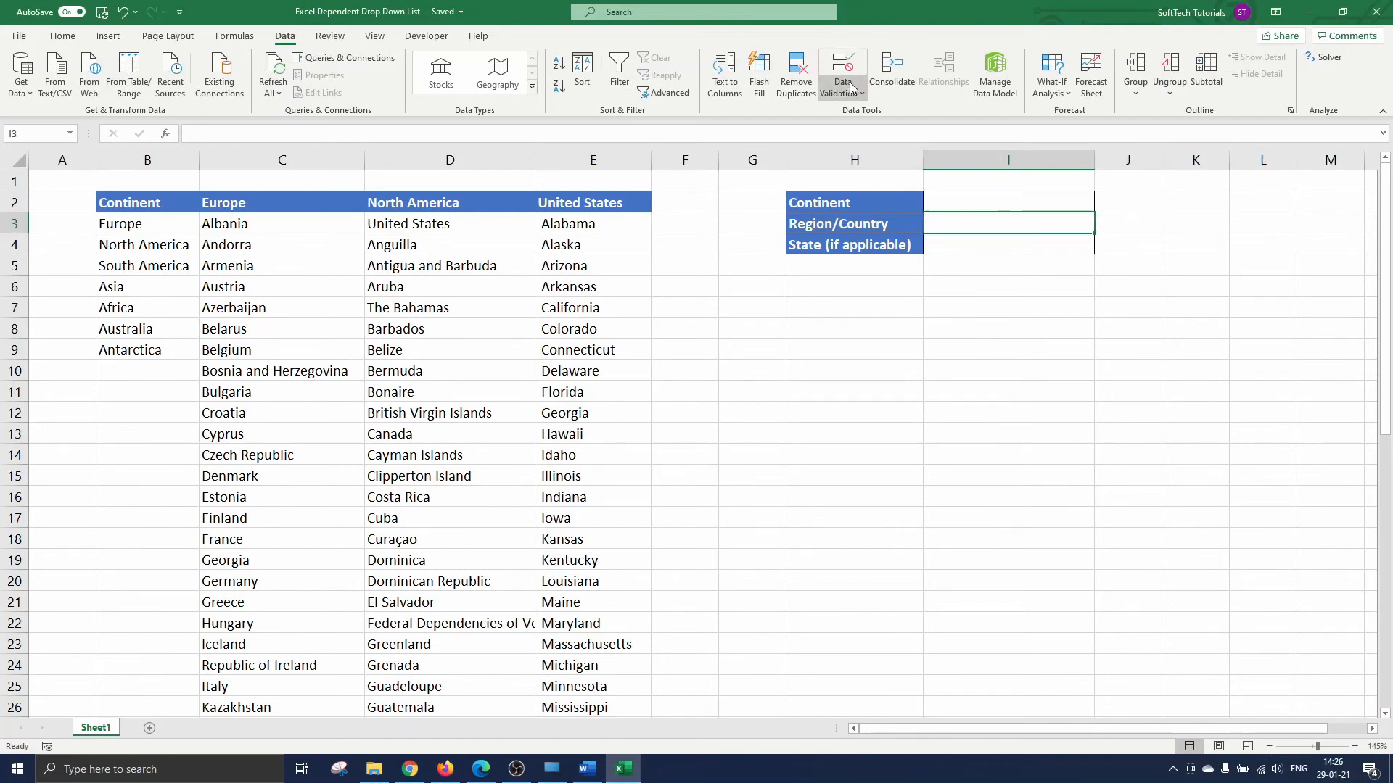
left_click(843, 65)
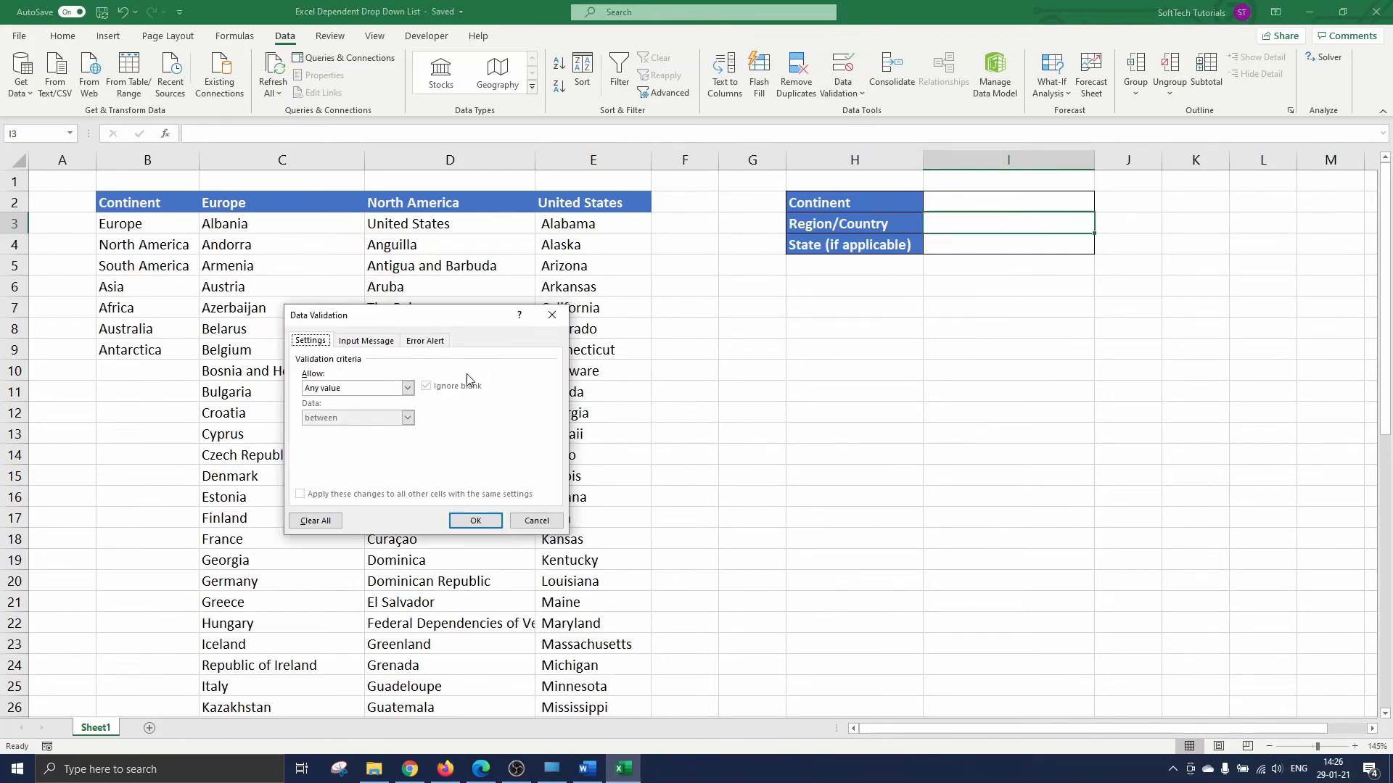
left_click(408, 389)
left_click(366, 428)
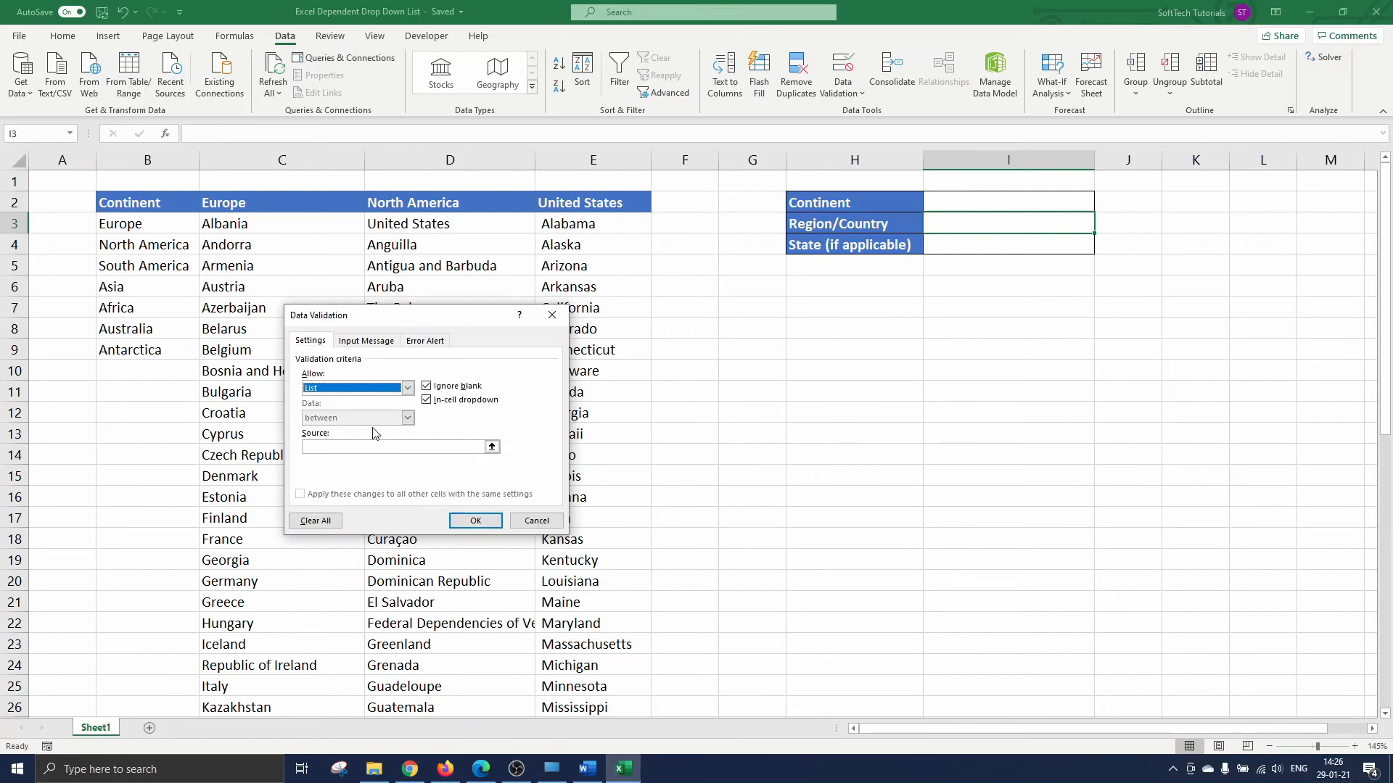
left_click(367, 444)
type("=IN")
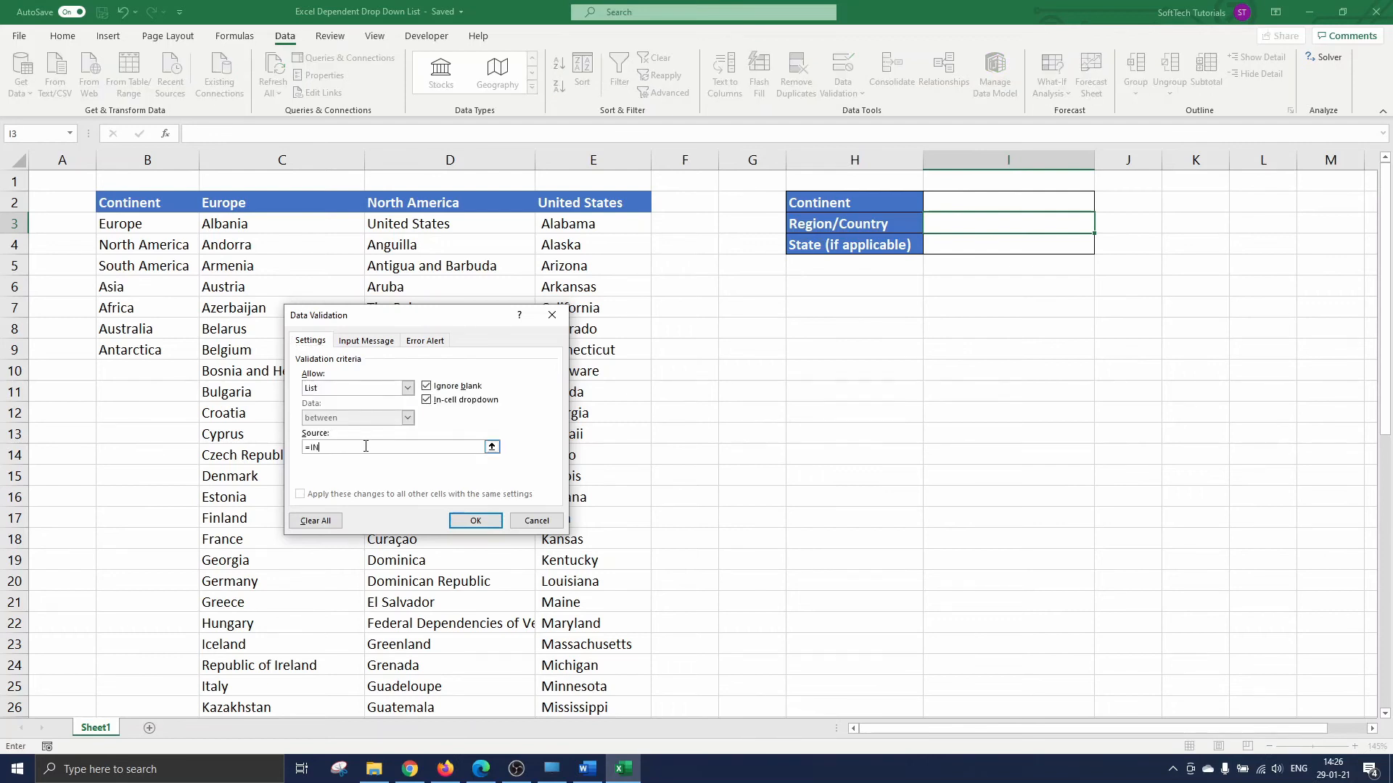
type("DIRECT(")
left_click(954, 198)
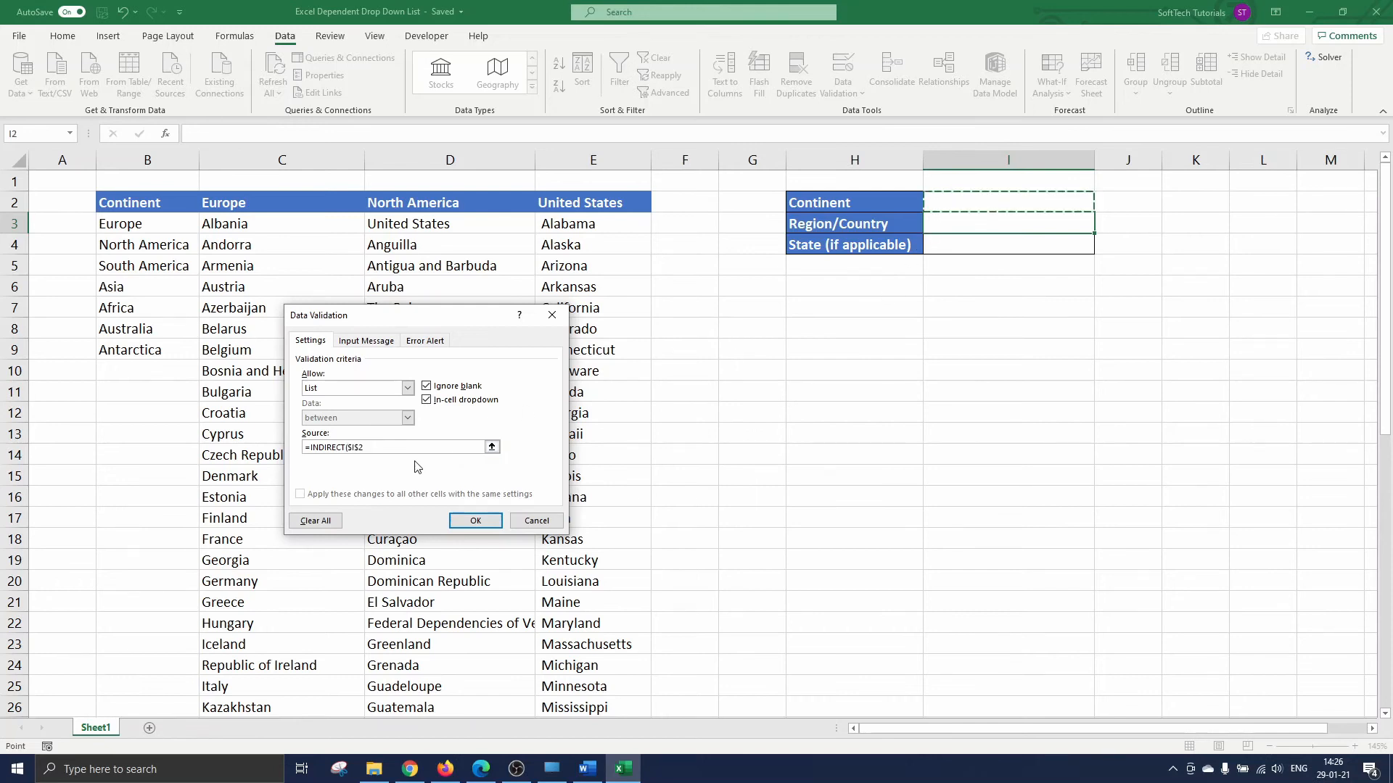
type(")")
Extend the I3 validation source to =INDIRECT(SUBSTITUTE($I$2;" ";"_")) and apply it despite the source evaluating to an error.
left_click(347, 445)
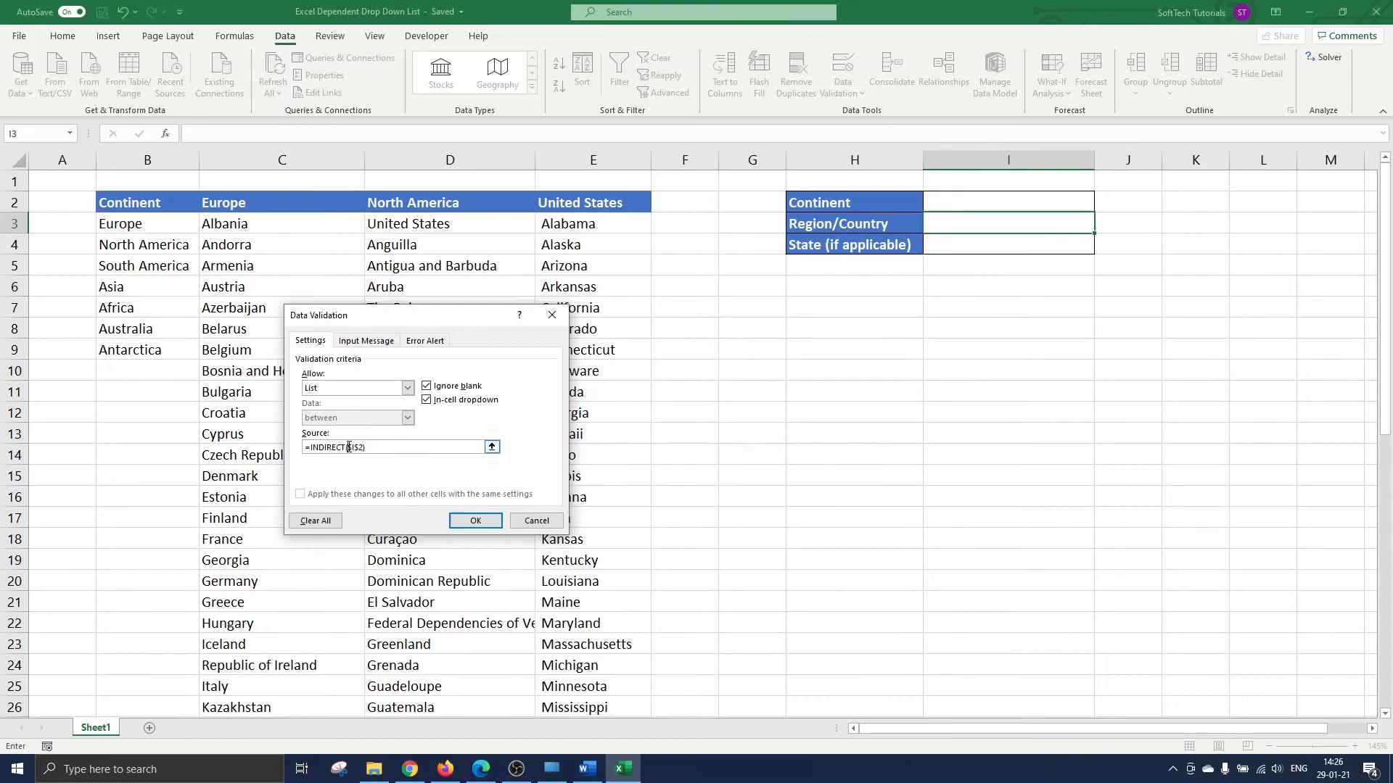
type("SUBSTITUTE(")
type(")")
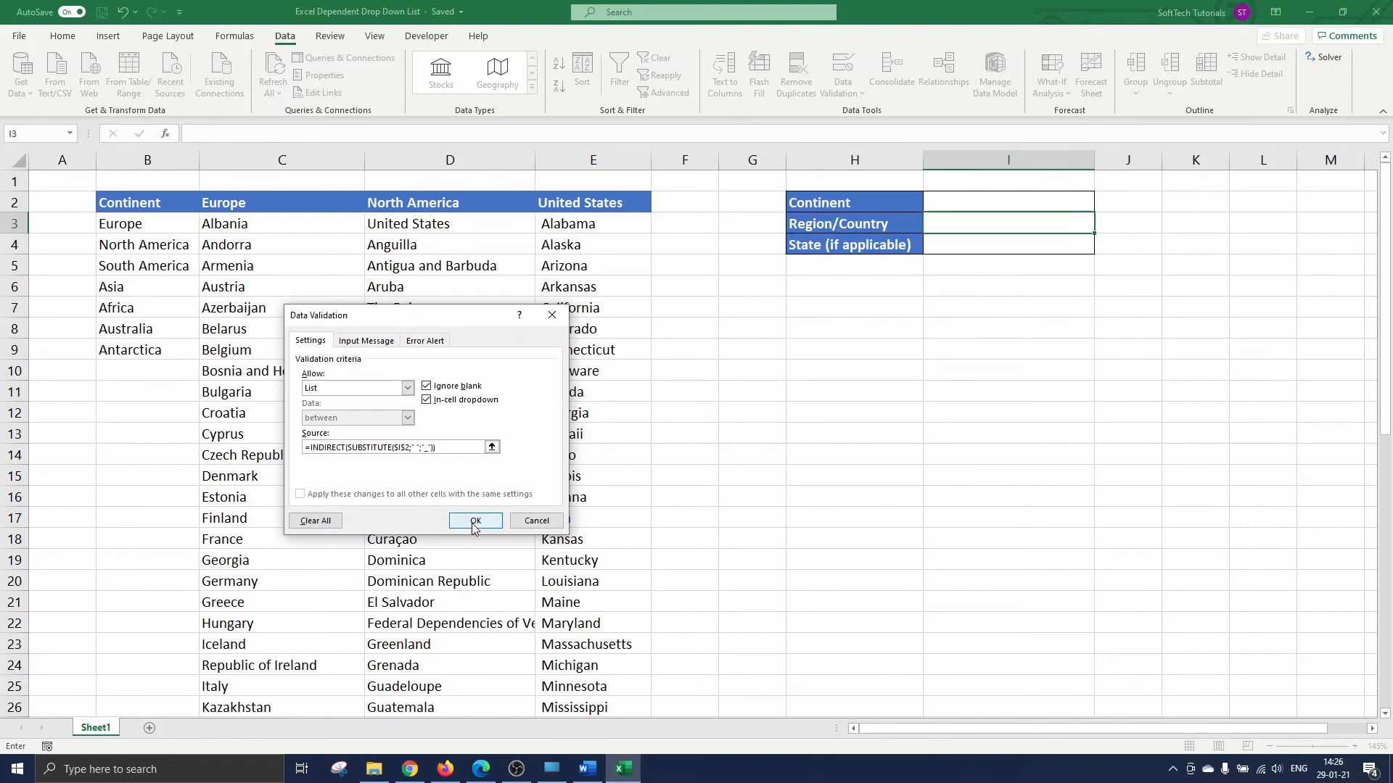
left_click(475, 521)
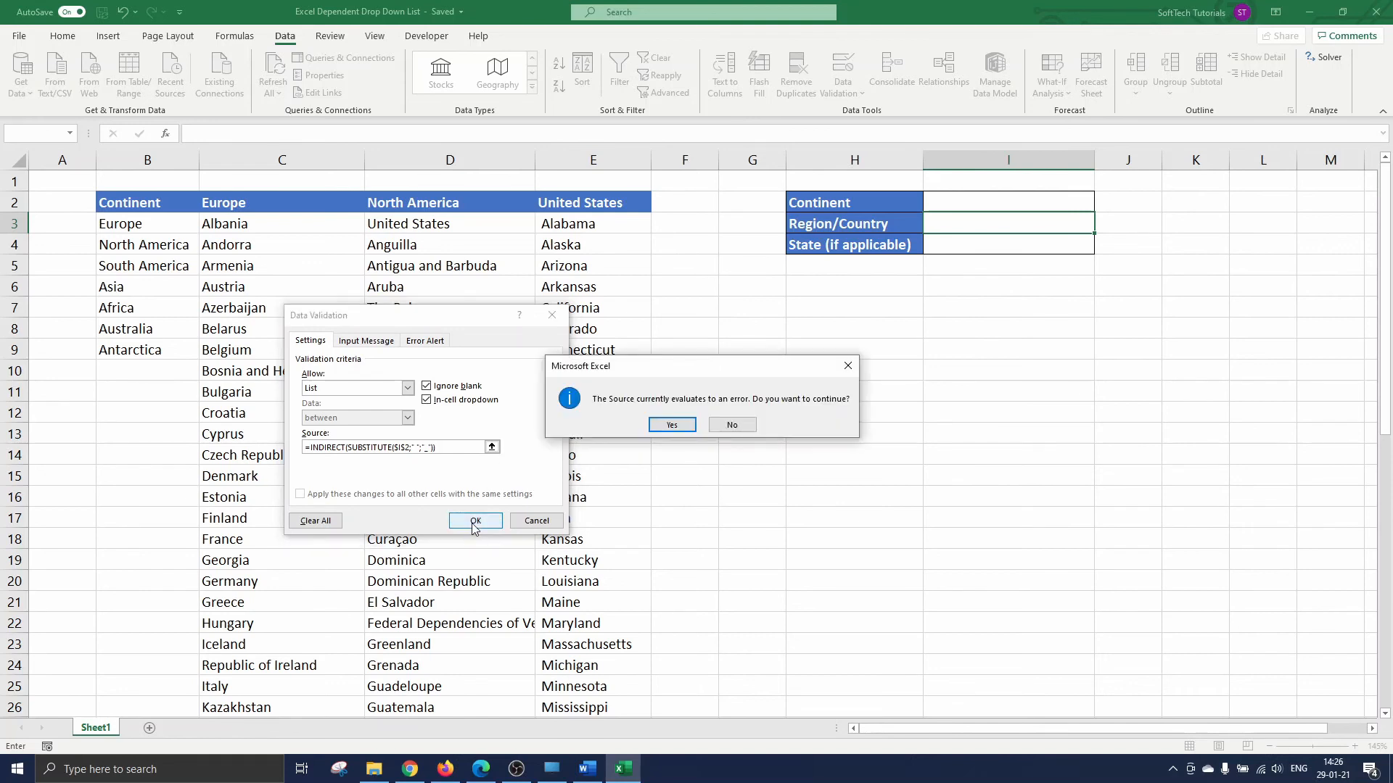
left_click(672, 425)
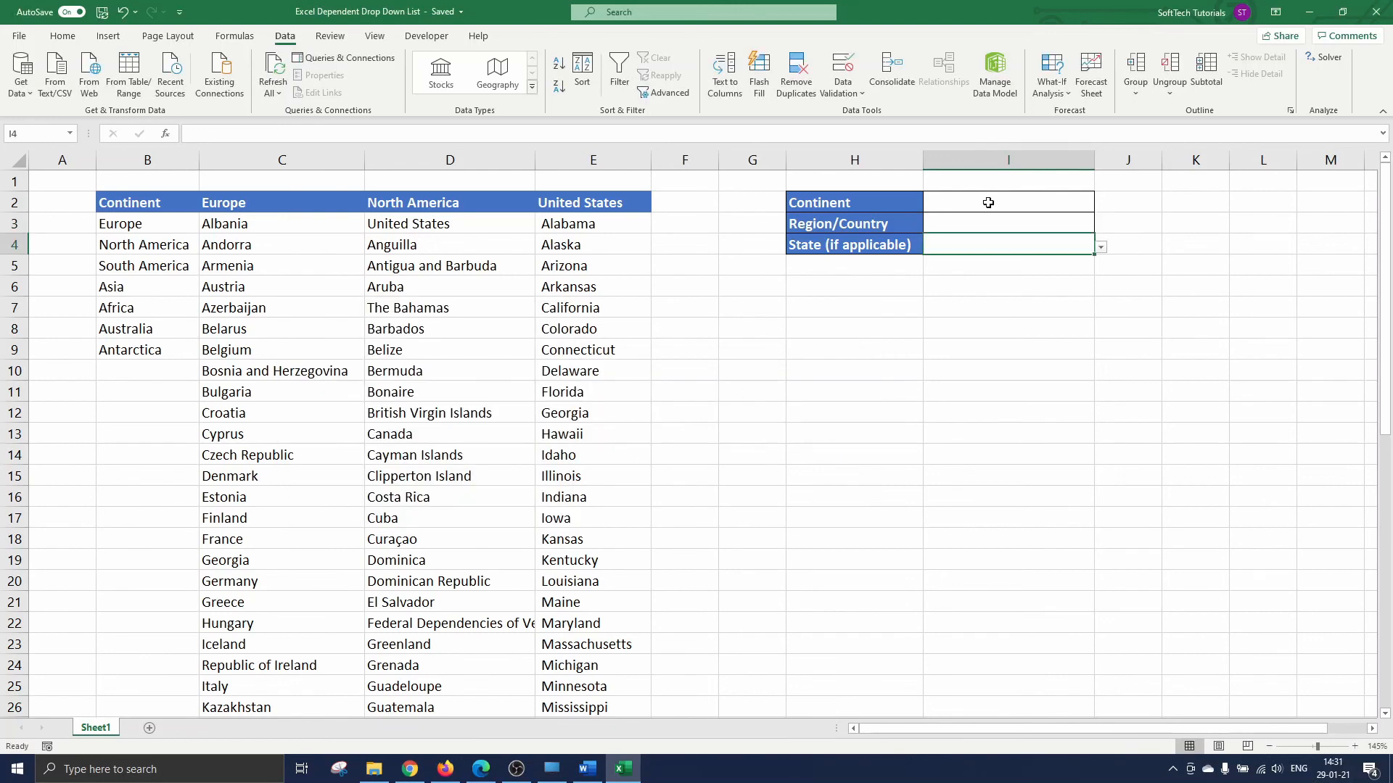
Choose North America from the continent list in cell I2.
left_click(988, 202)
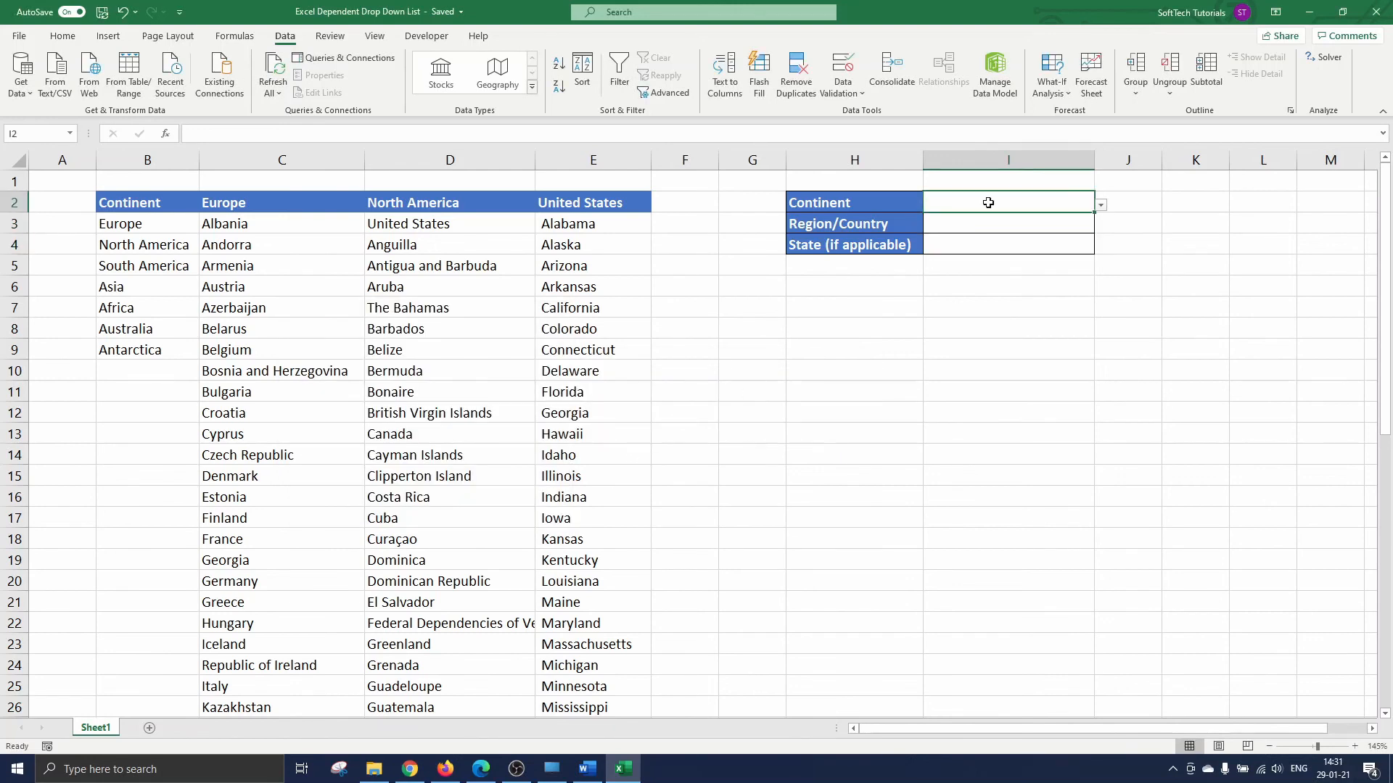
left_click(1101, 204)
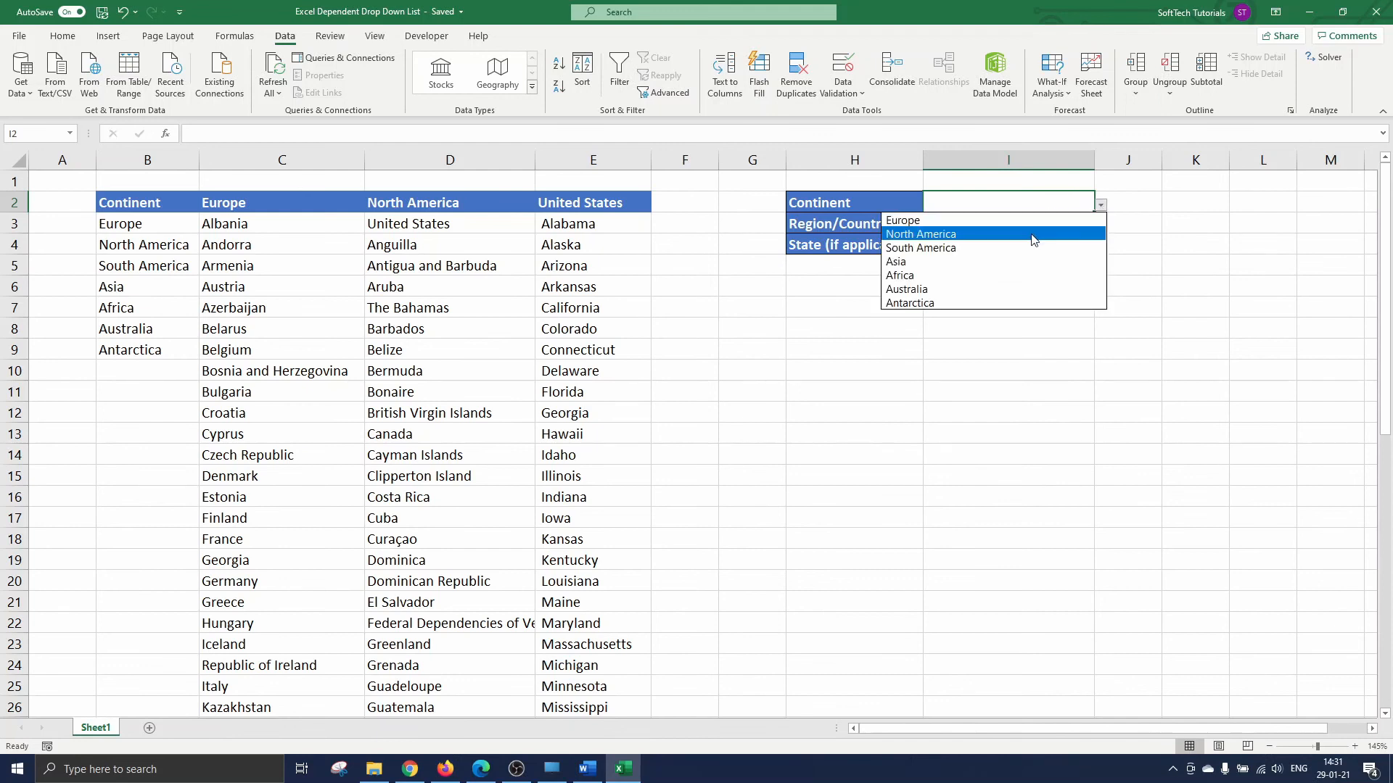
left_click(1033, 235)
Test the dependent lists with United States in I3 and Alabama in I4, and clear both cells.
left_click(1048, 227)
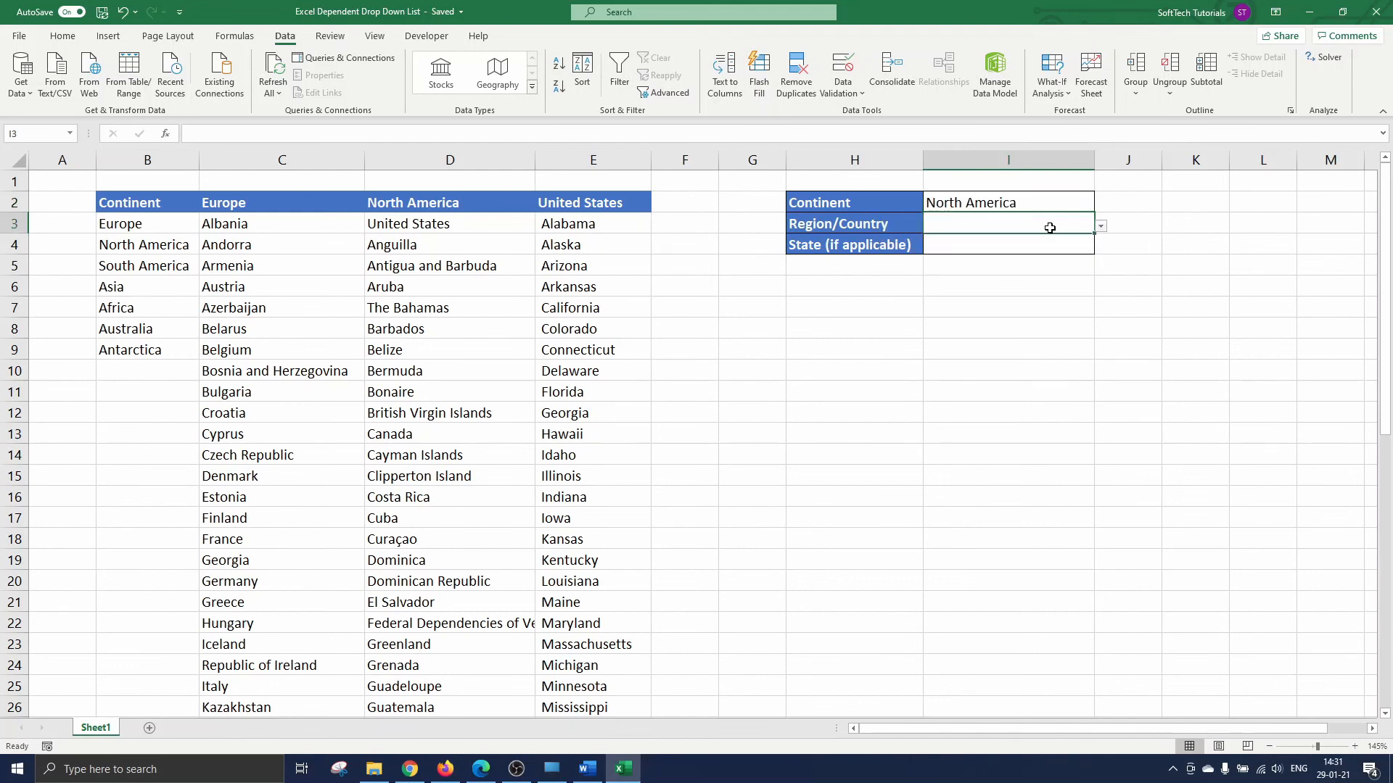
left_click(1100, 228)
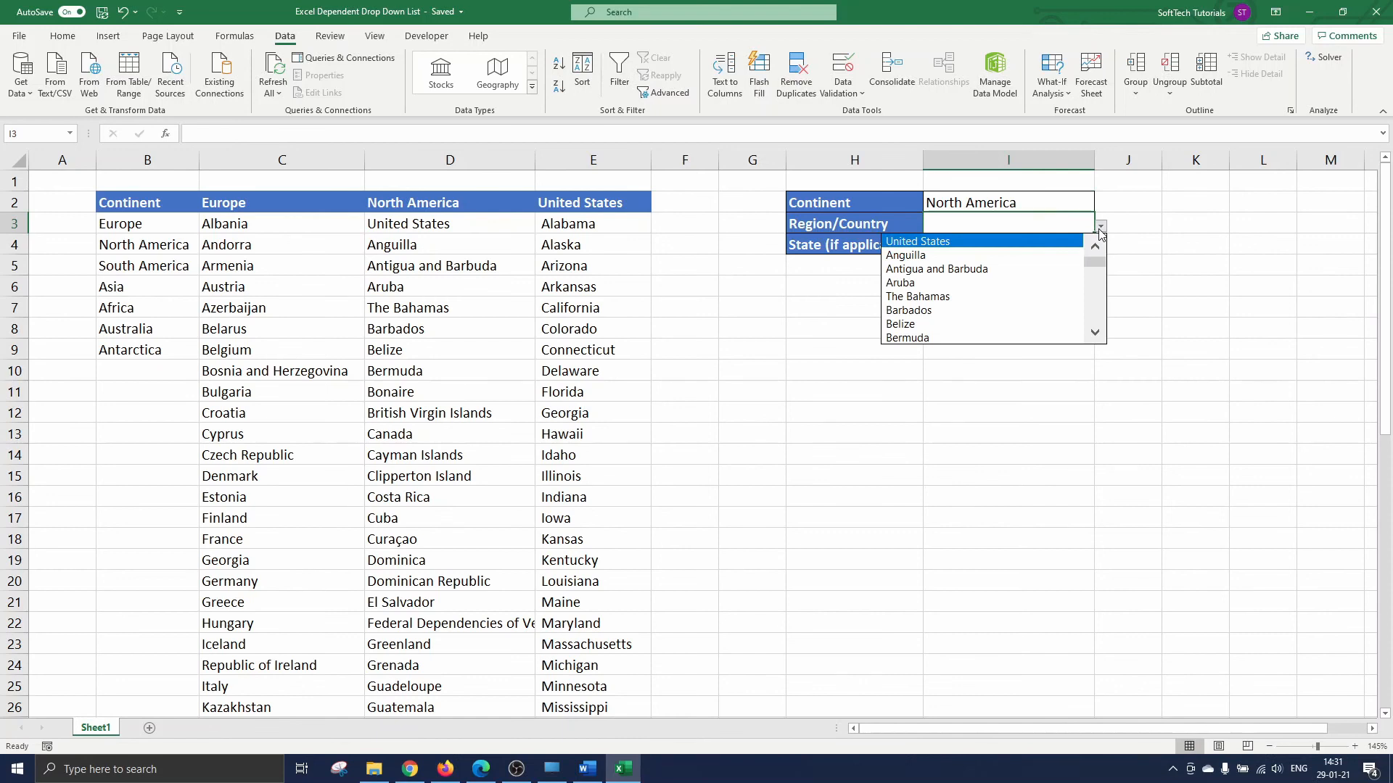
left_click(1060, 242)
left_click(1071, 252)
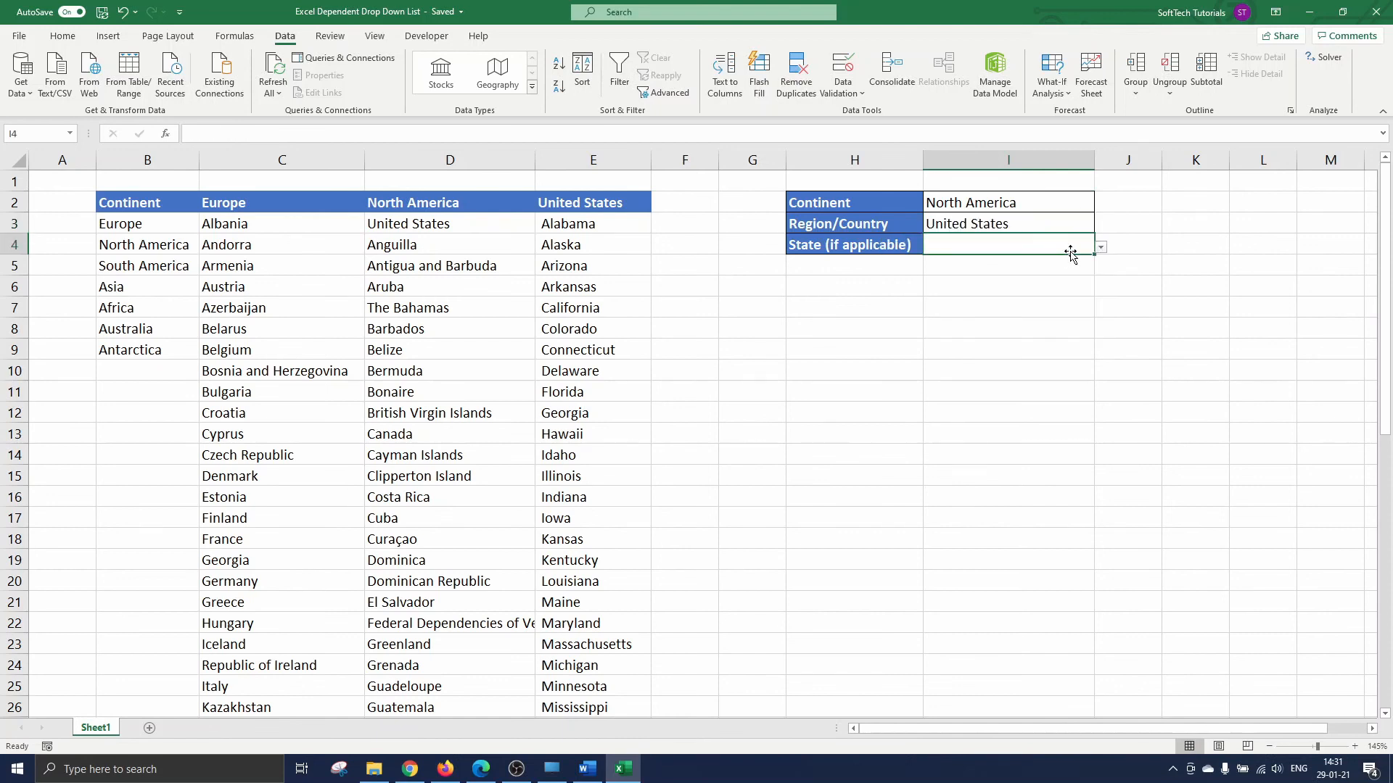
left_click(1100, 247)
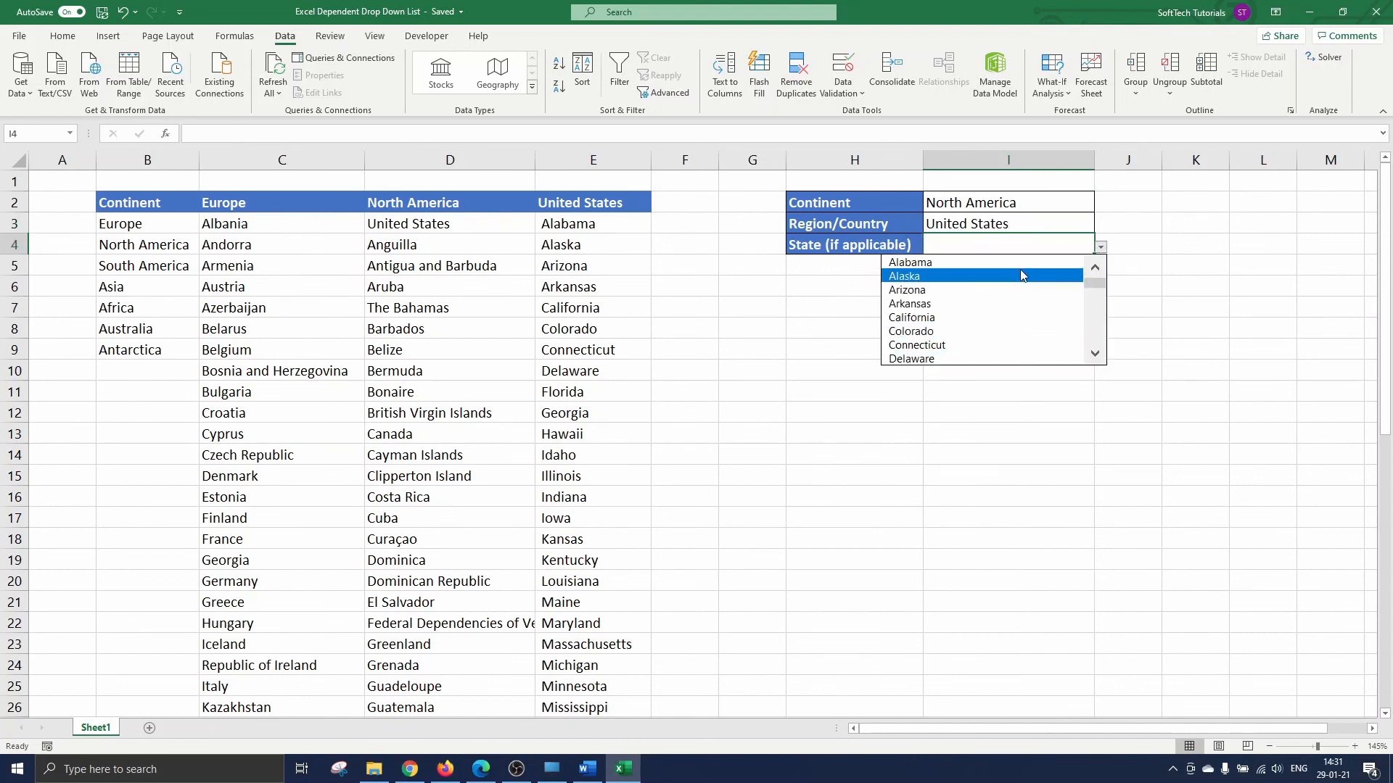
left_click(1018, 263)
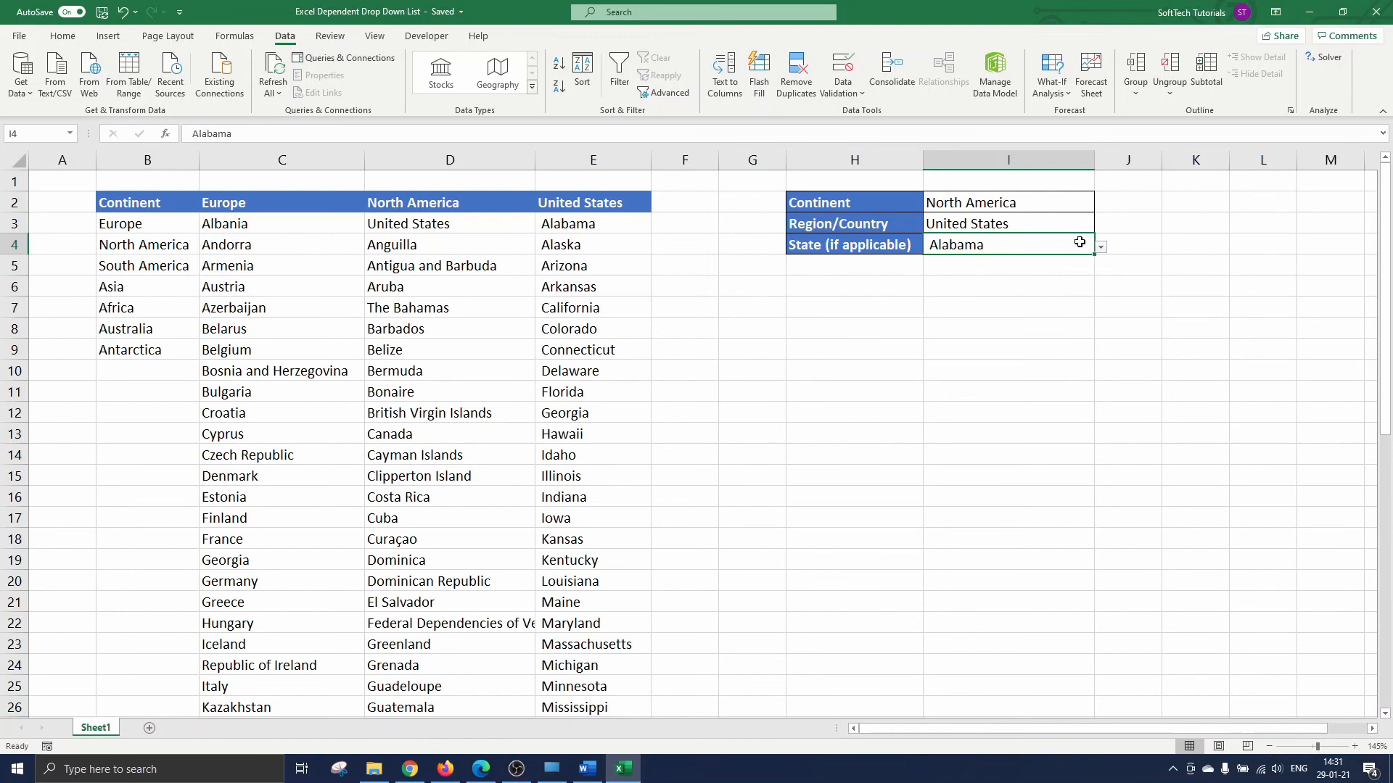
key("Delete")
key("Up")
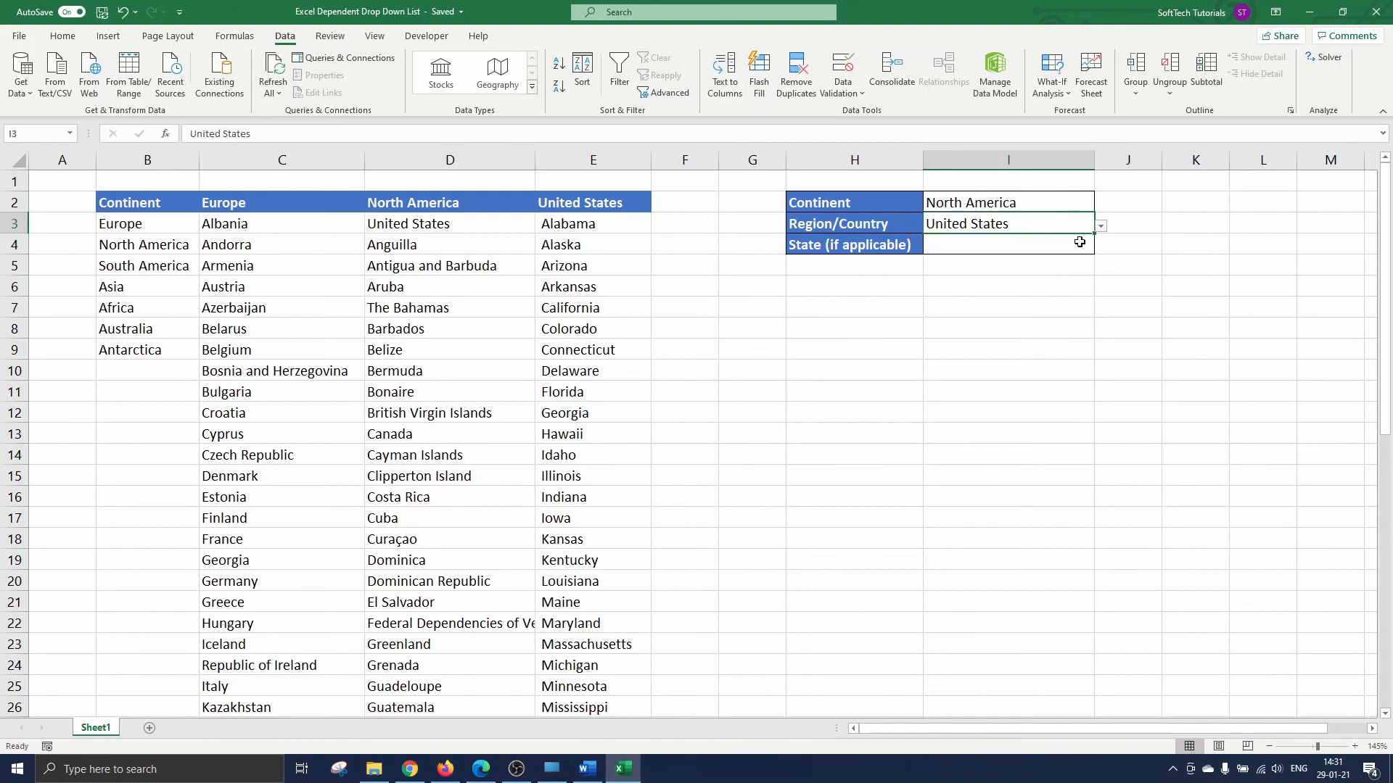
key("Delete")
Choose Aruba from the Region/Country list in I3 and select the State cell I4 to check its list.
left_click(1101, 227)
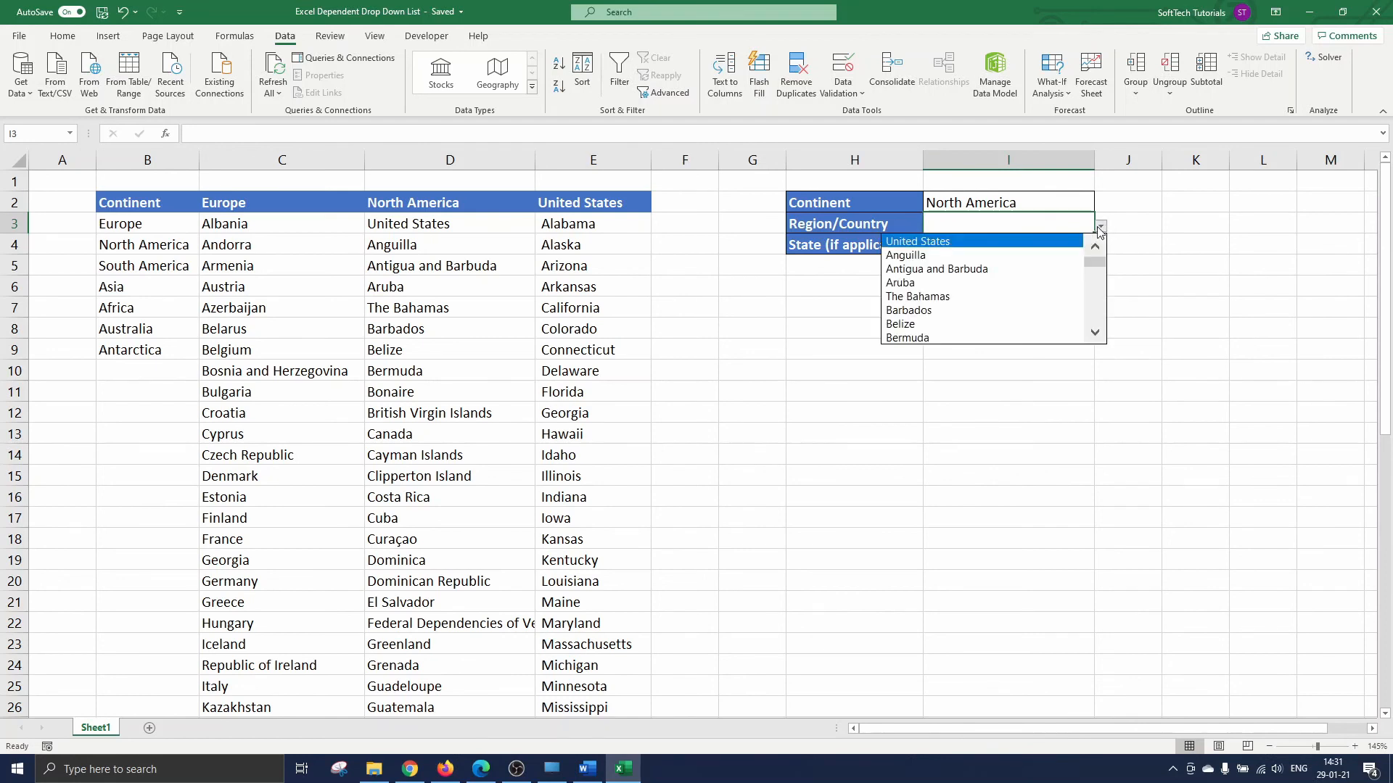
left_click(1047, 282)
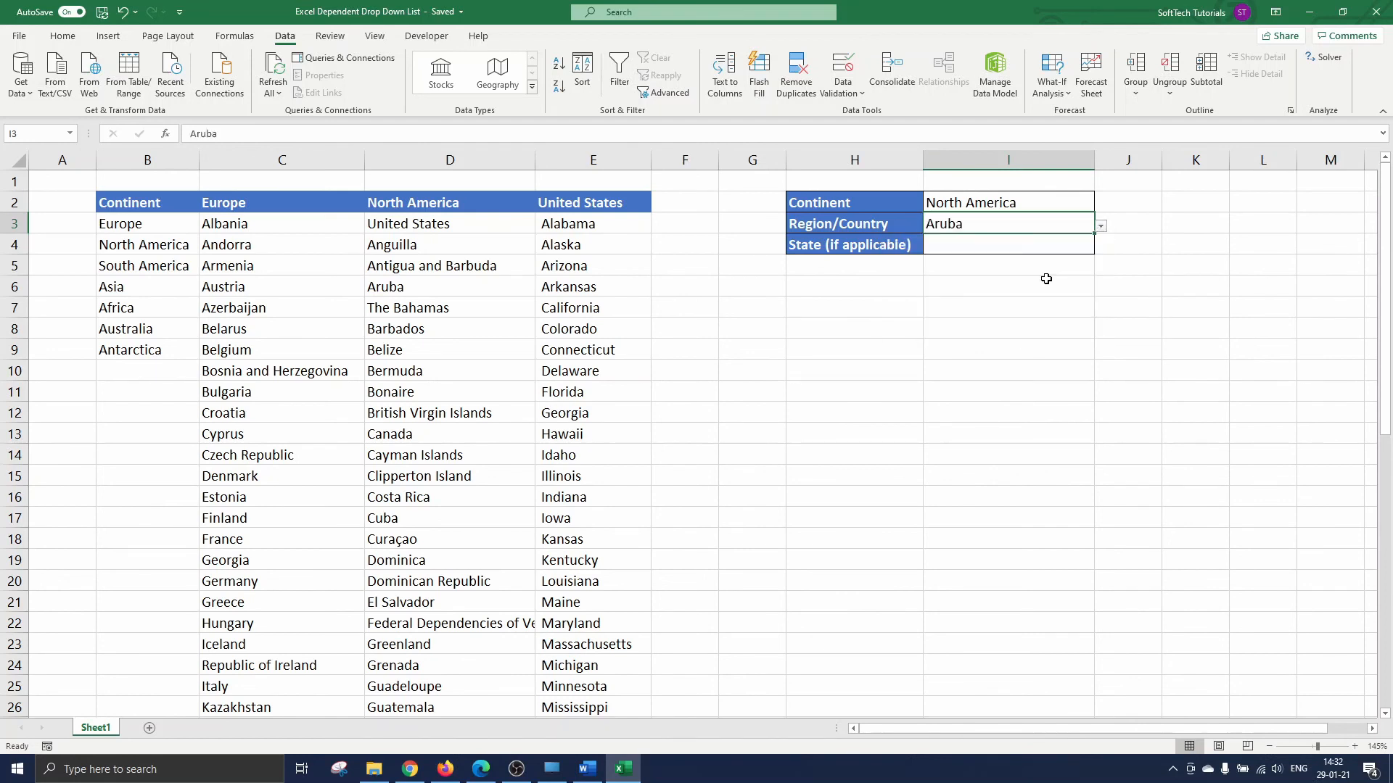
left_click(1064, 250)
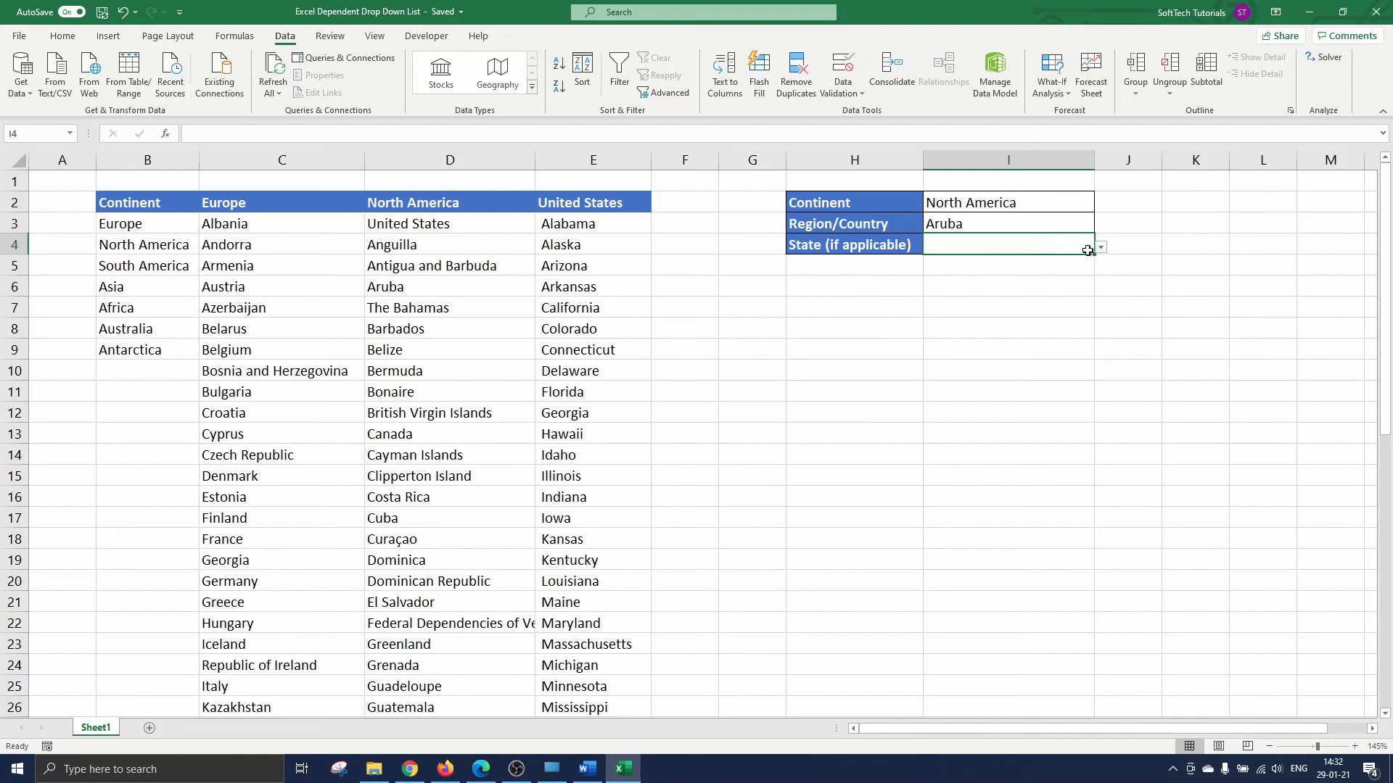